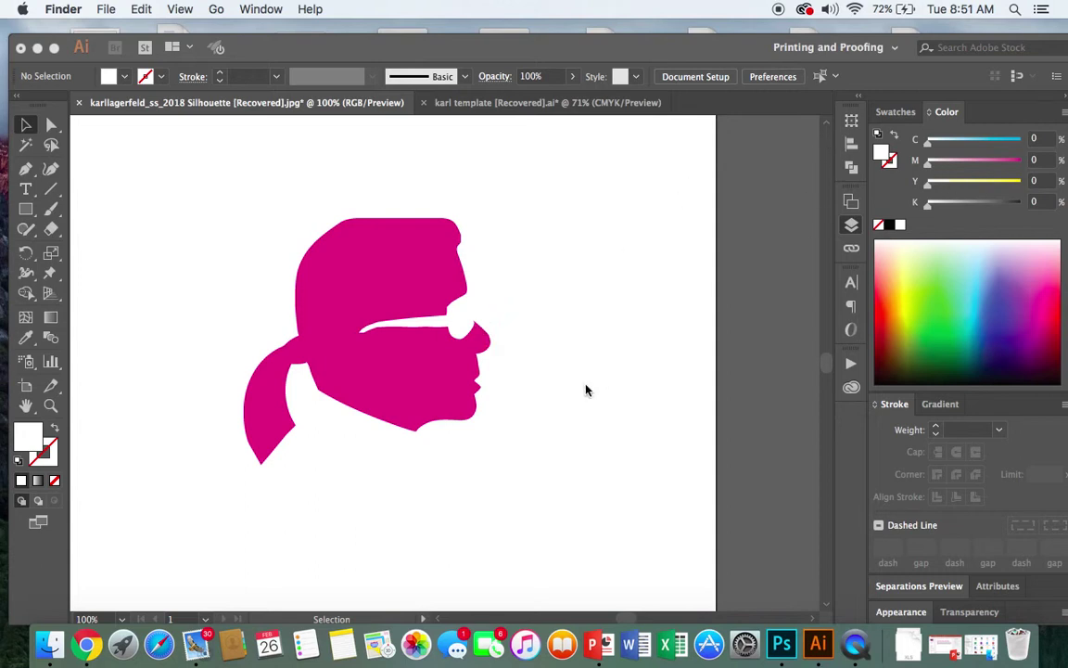
Step: Show and re-hide the 'original' layer, then add a new Layer 3 above 'head'
left_click(552, 340)
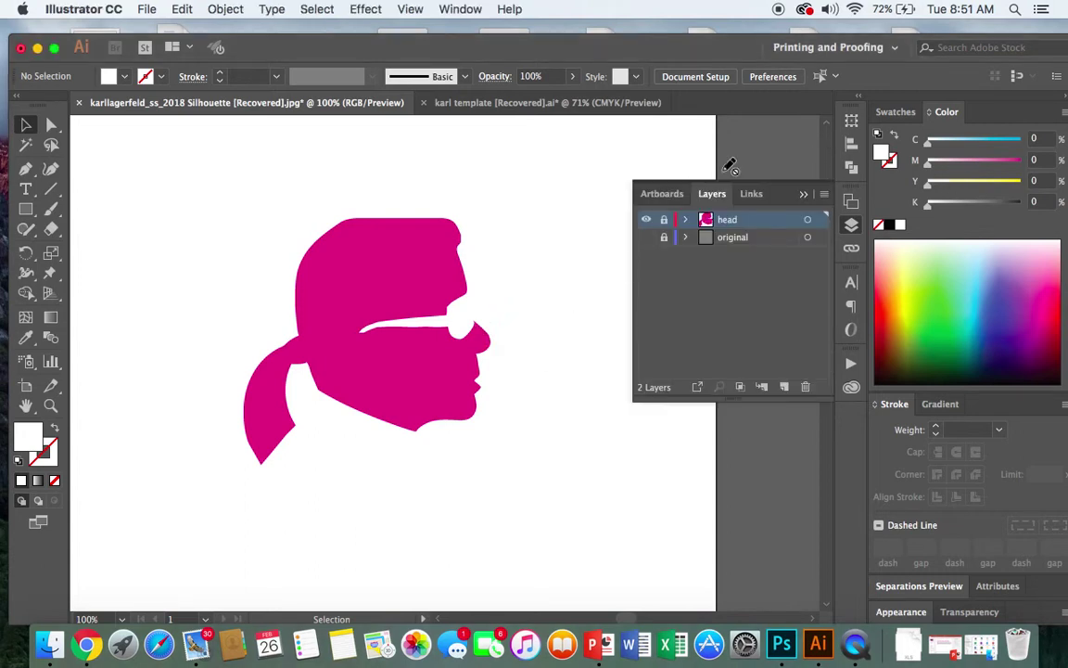
left_click(646, 238)
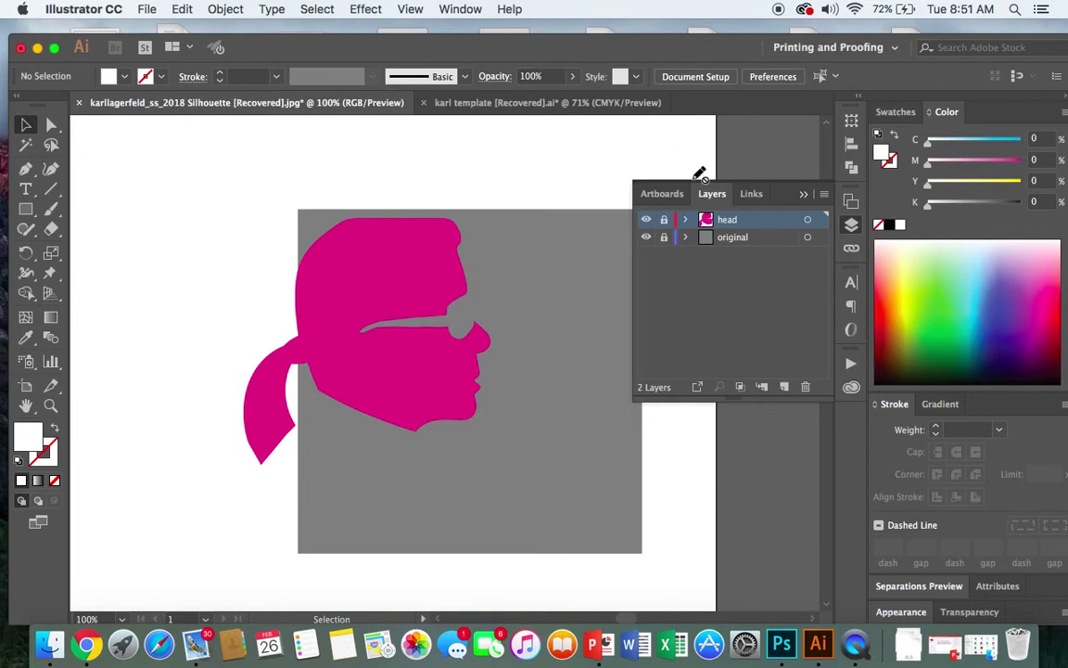
left_click(647, 238)
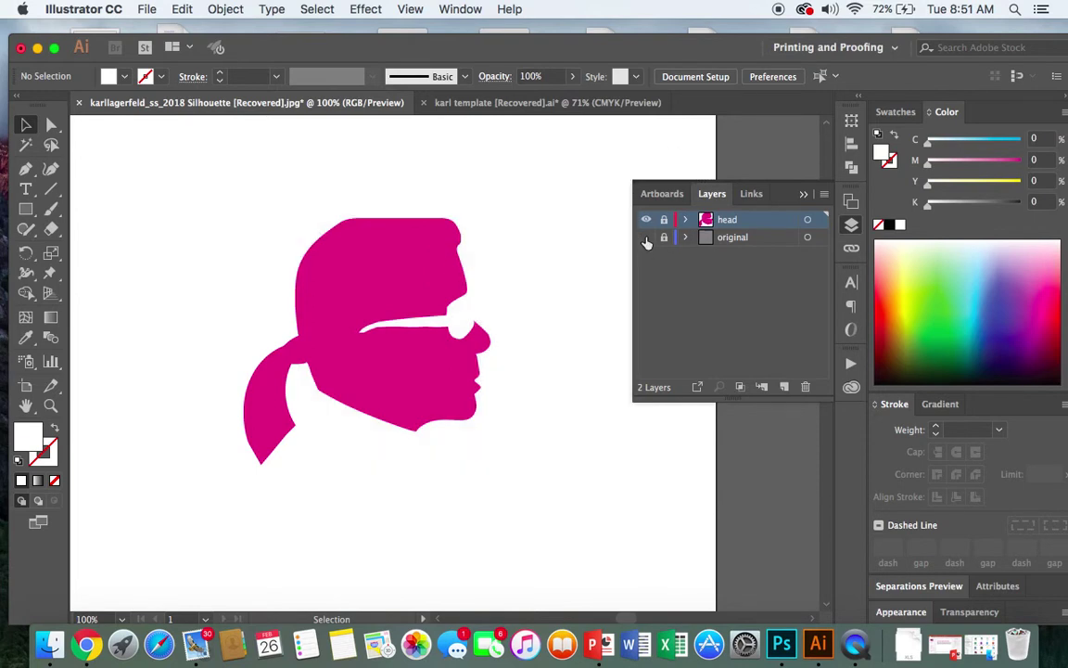
left_click(784, 388)
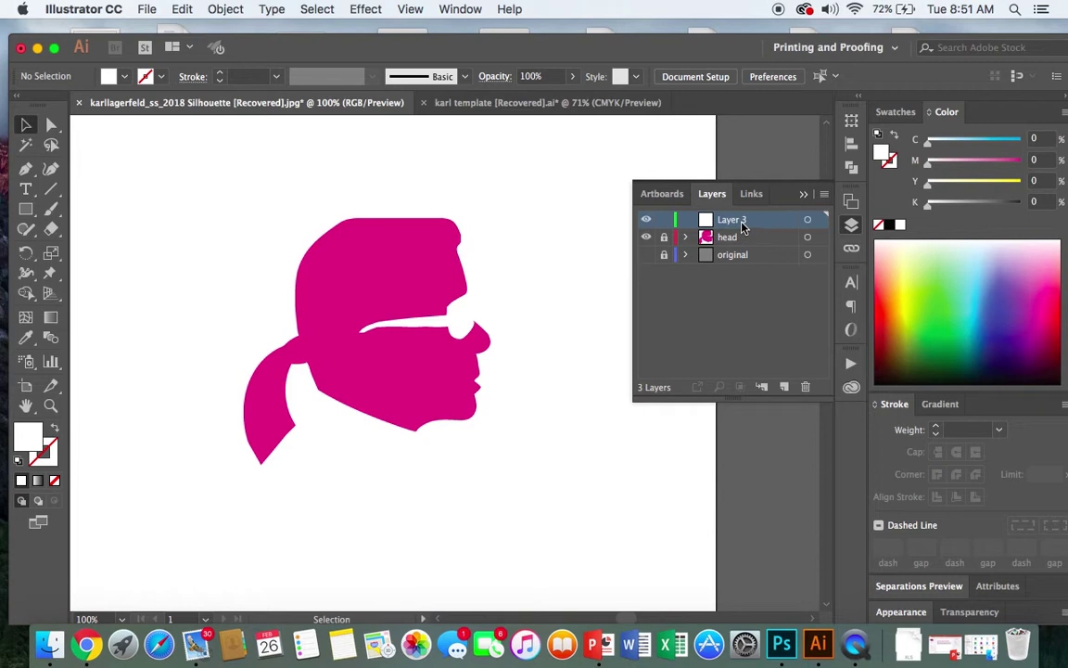
Step: Rename the new Layer 3 to 'paisley CC'
double_click(733, 221)
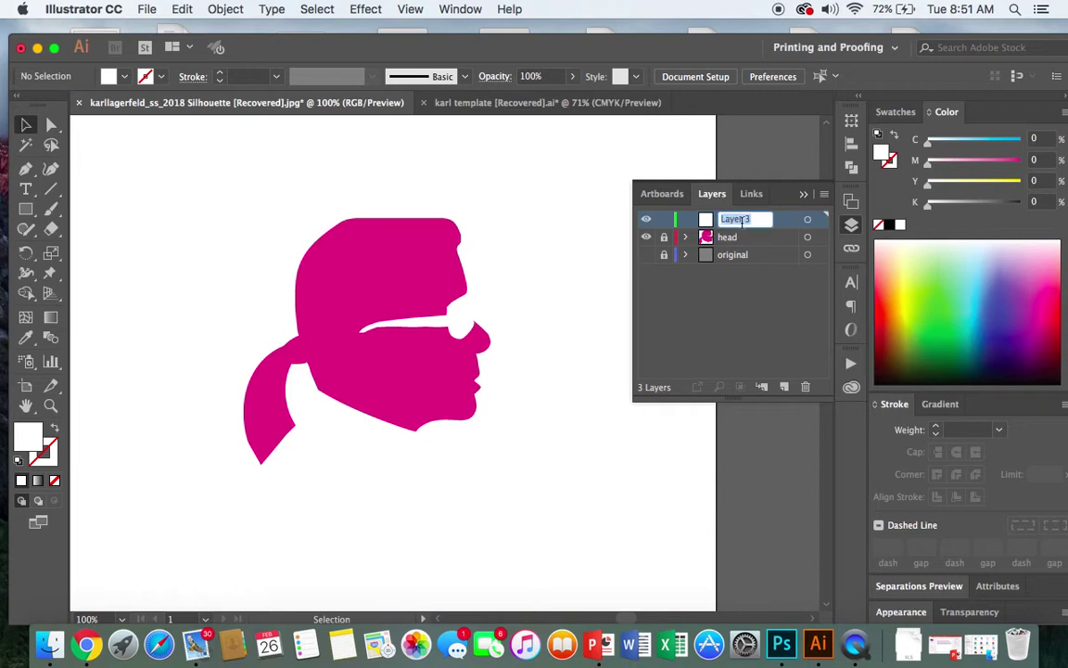
type("paisley CC")
key("Return")
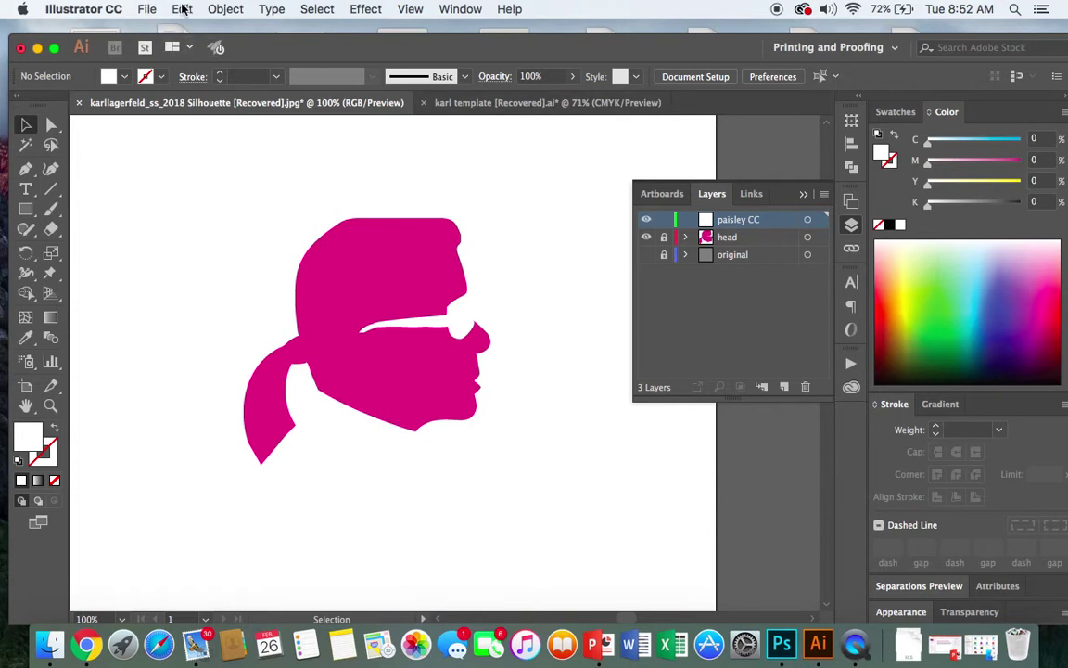
left_click(146, 11)
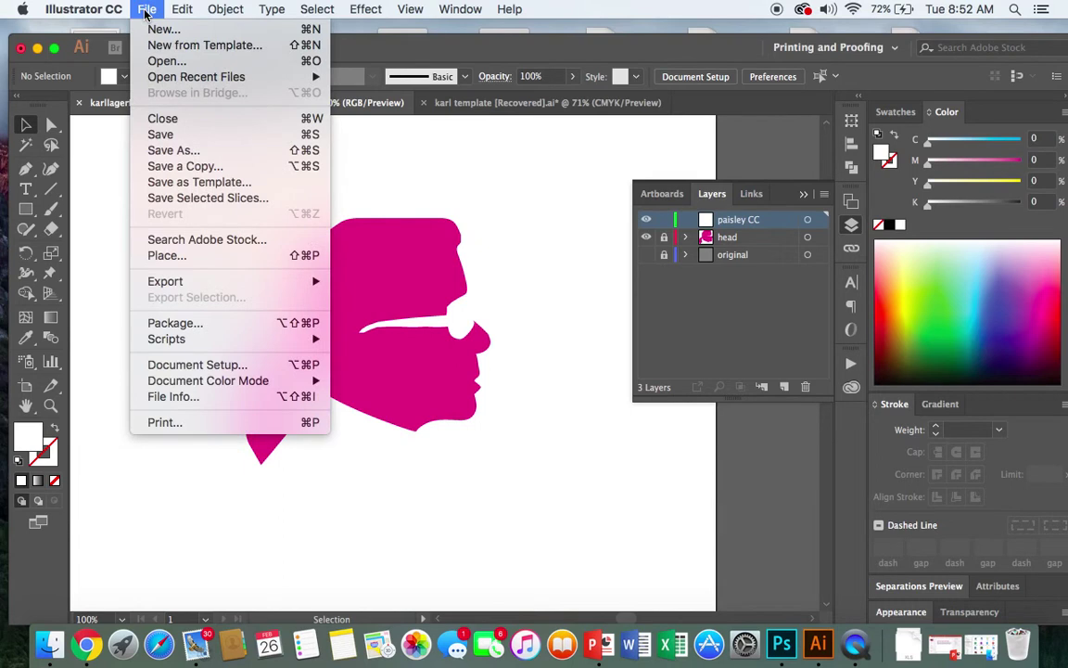
Step: Open paisley chanel cc.ai and scale its CC logo down to about 2.11 x 1.16 in
mouse_move(145, 80)
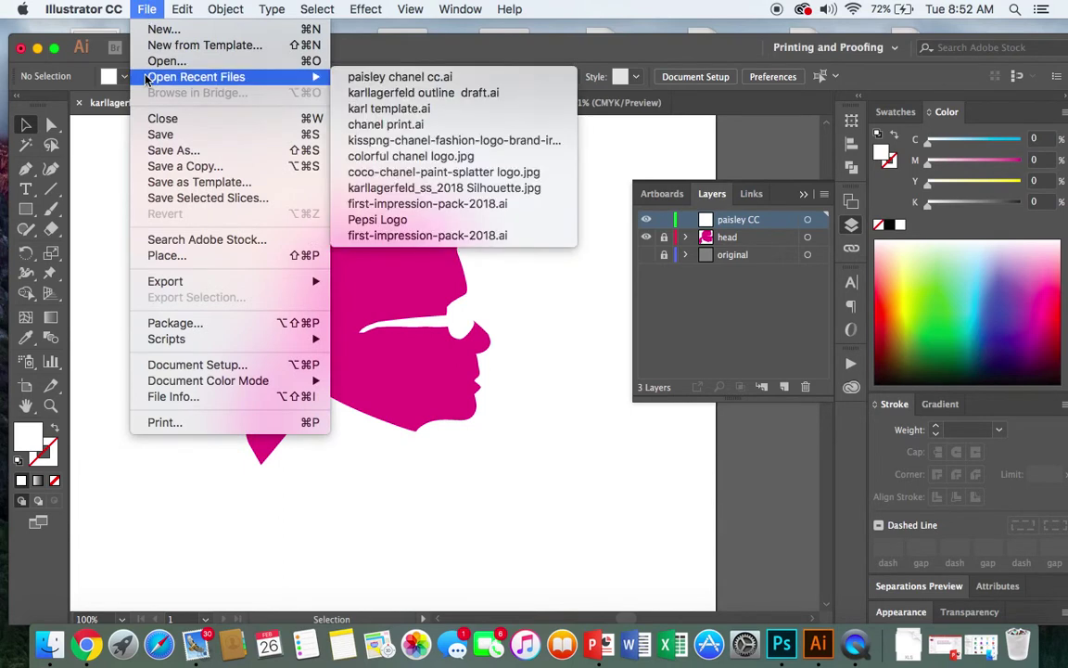
left_click(391, 82)
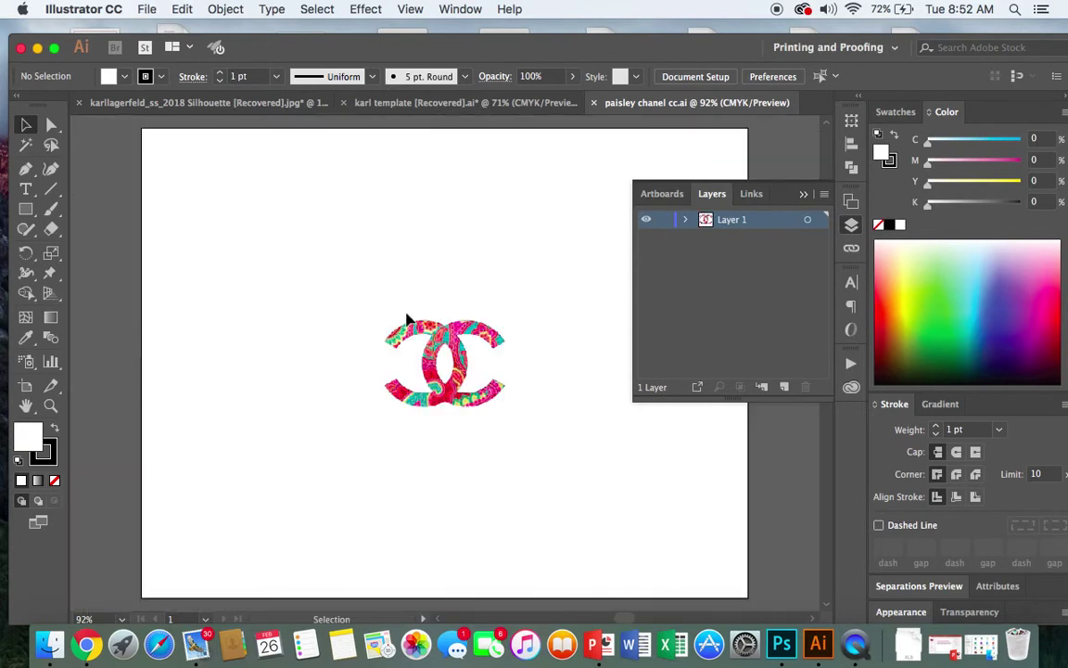
left_click_drag(456, 399, 513, 458)
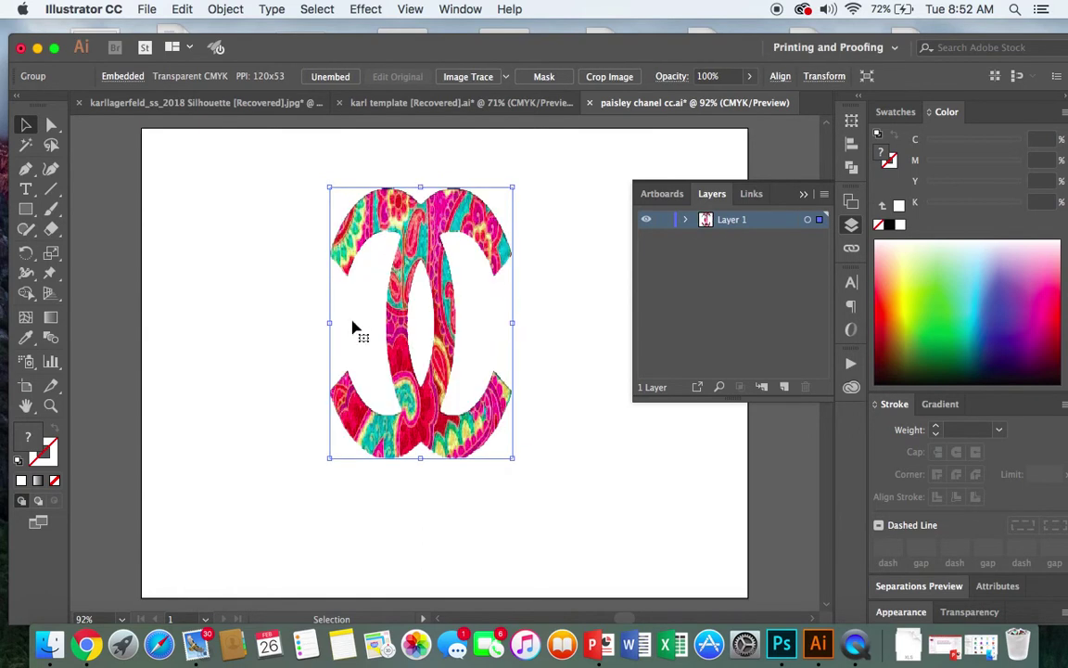
left_click_drag(331, 321, 208, 322)
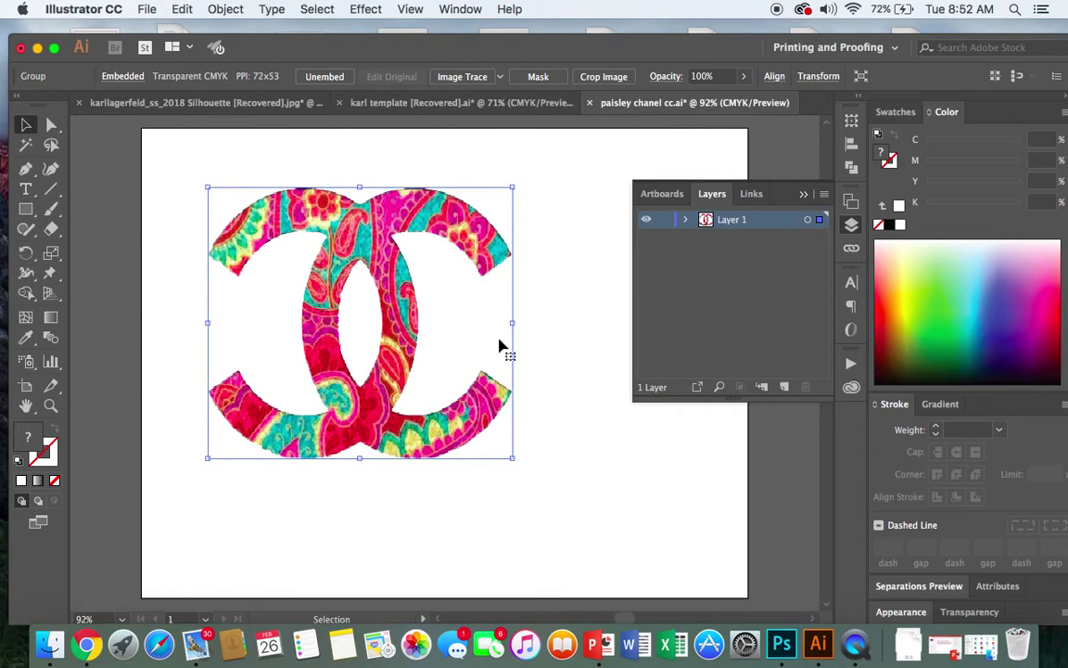
left_click_drag(516, 321, 557, 322)
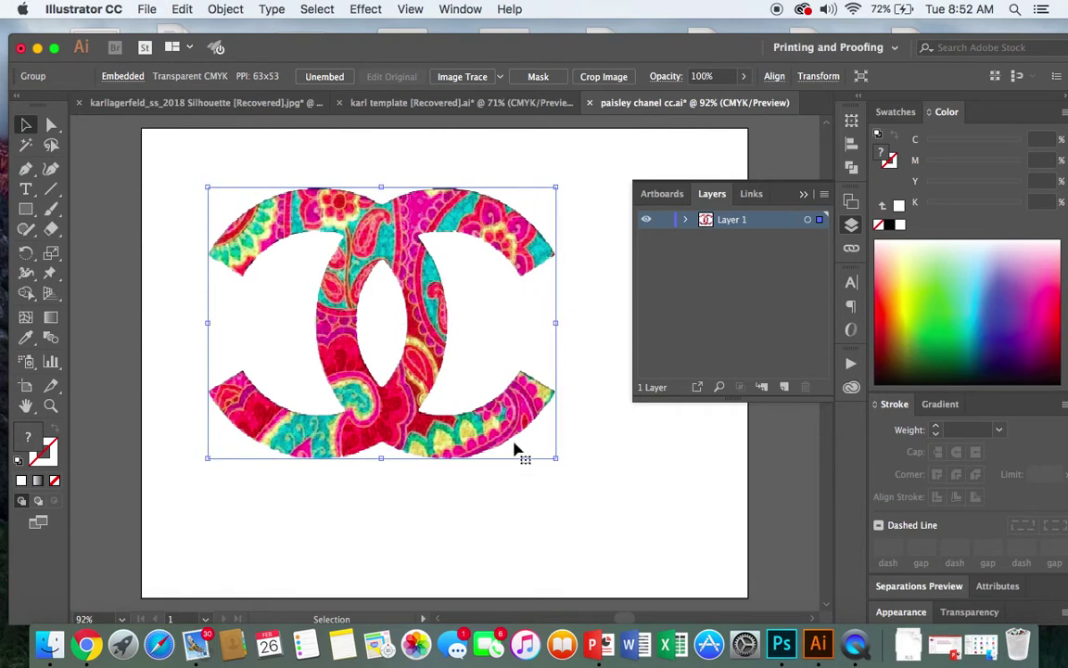
left_click_drag(555, 461, 299, 232)
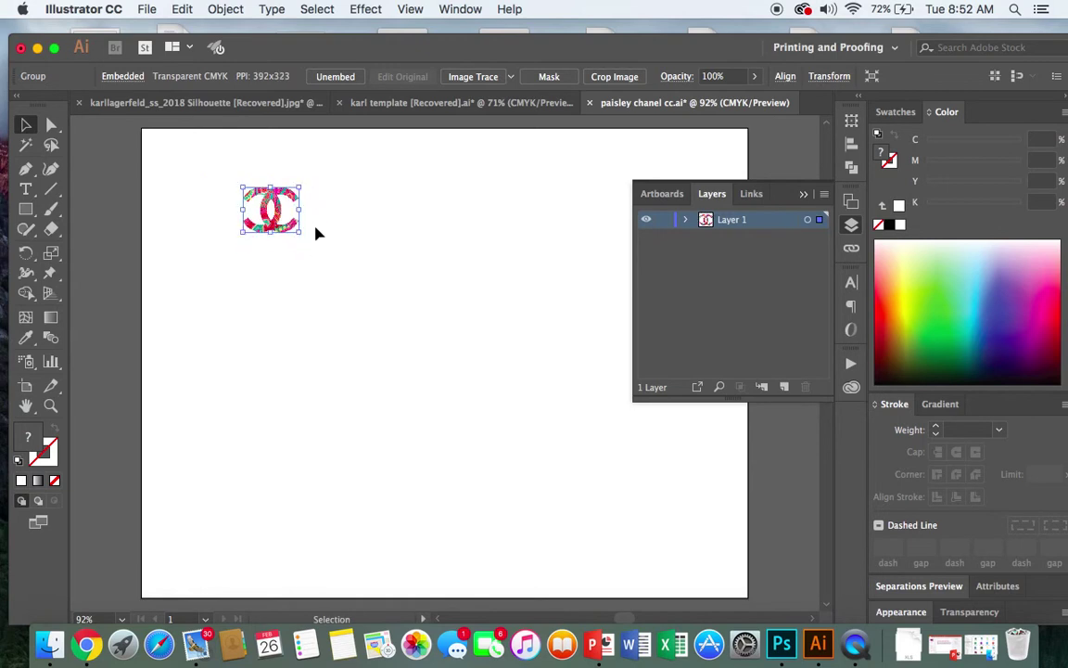
Step: Move the small CC logo to the top centre, then paste it into the silhouette document
left_click(315, 233)
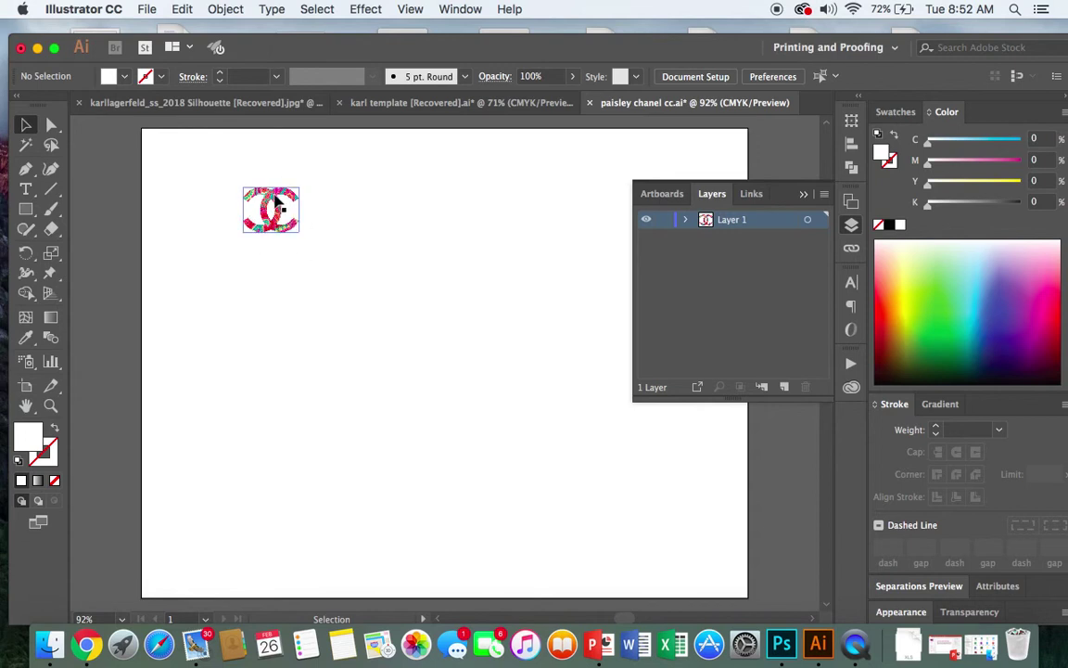
left_click(276, 200)
left_click_drag(276, 200, 446, 262)
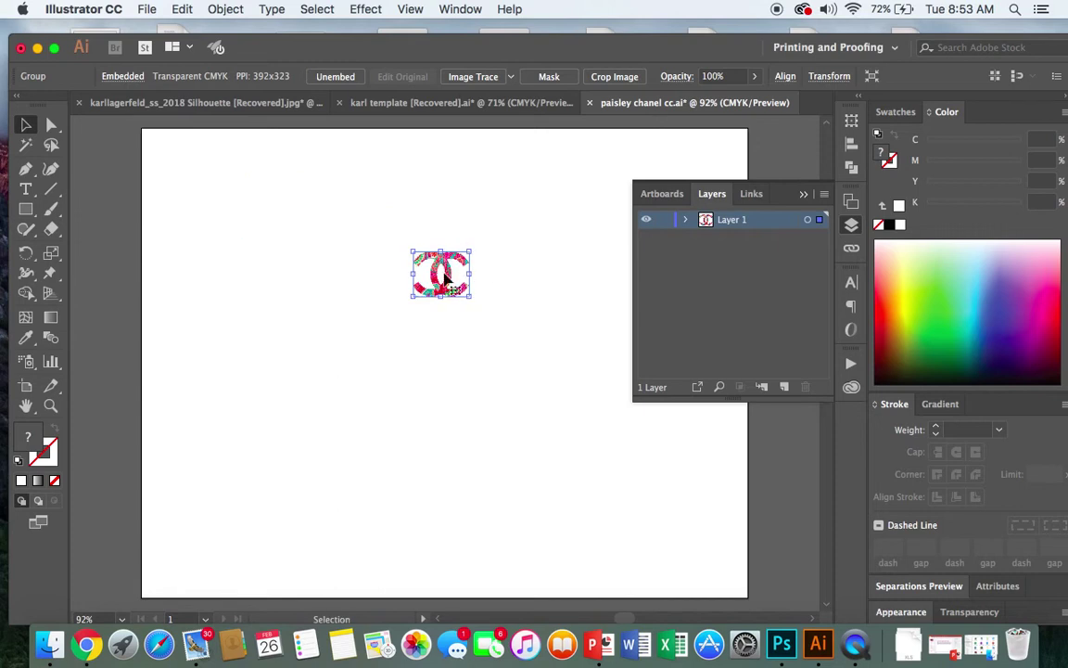
left_click_drag(436, 284, 427, 227)
left_click(461, 225)
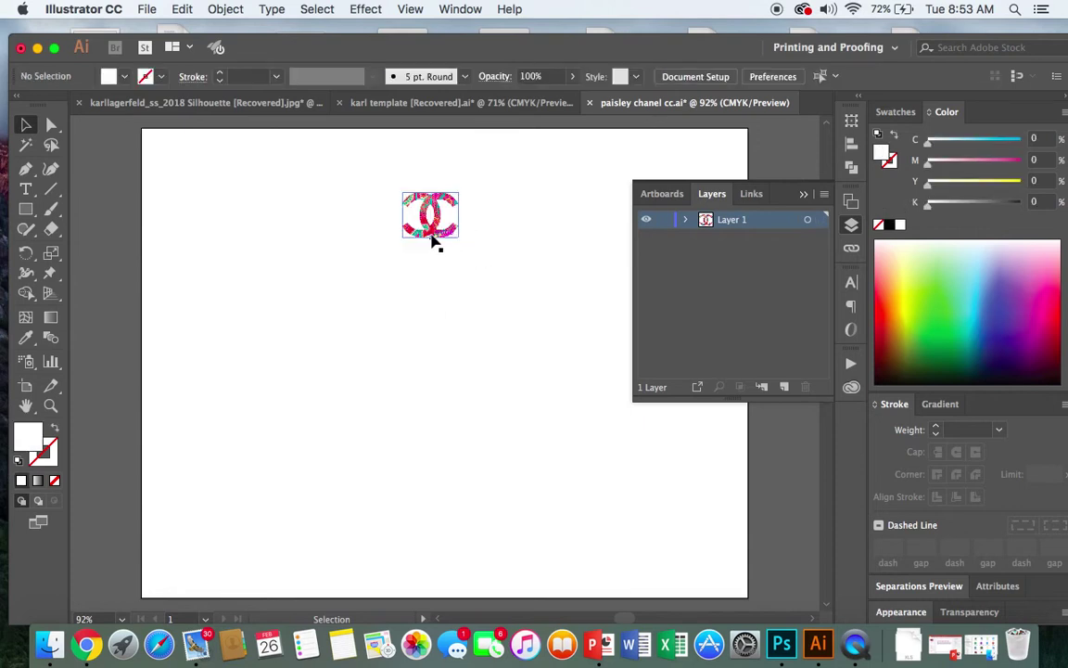
left_click(433, 237)
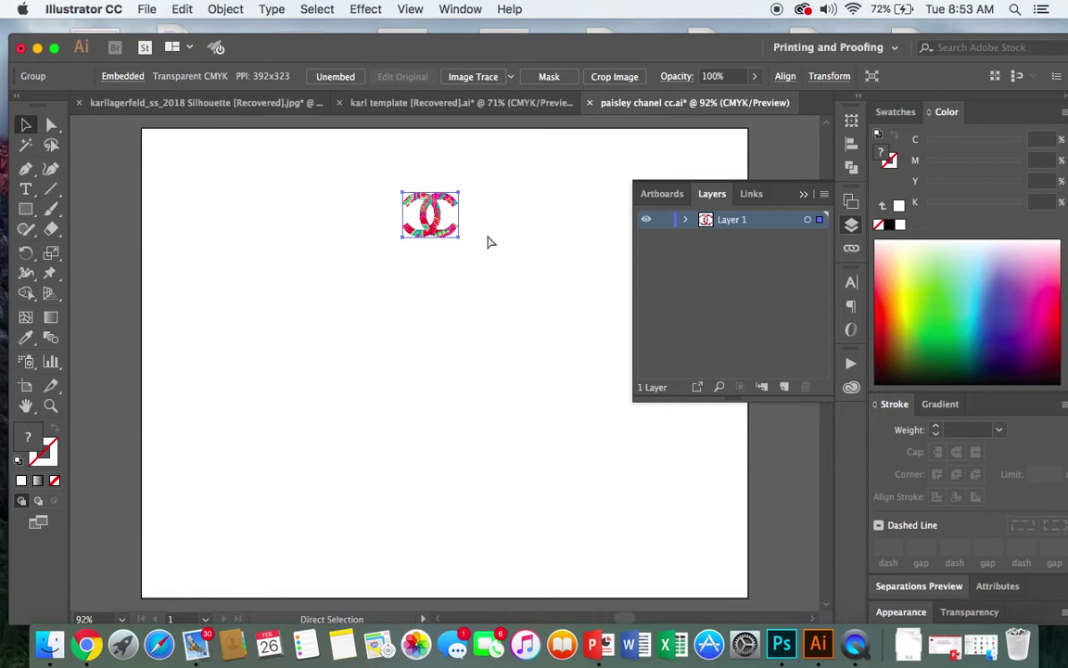
left_click(239, 104)
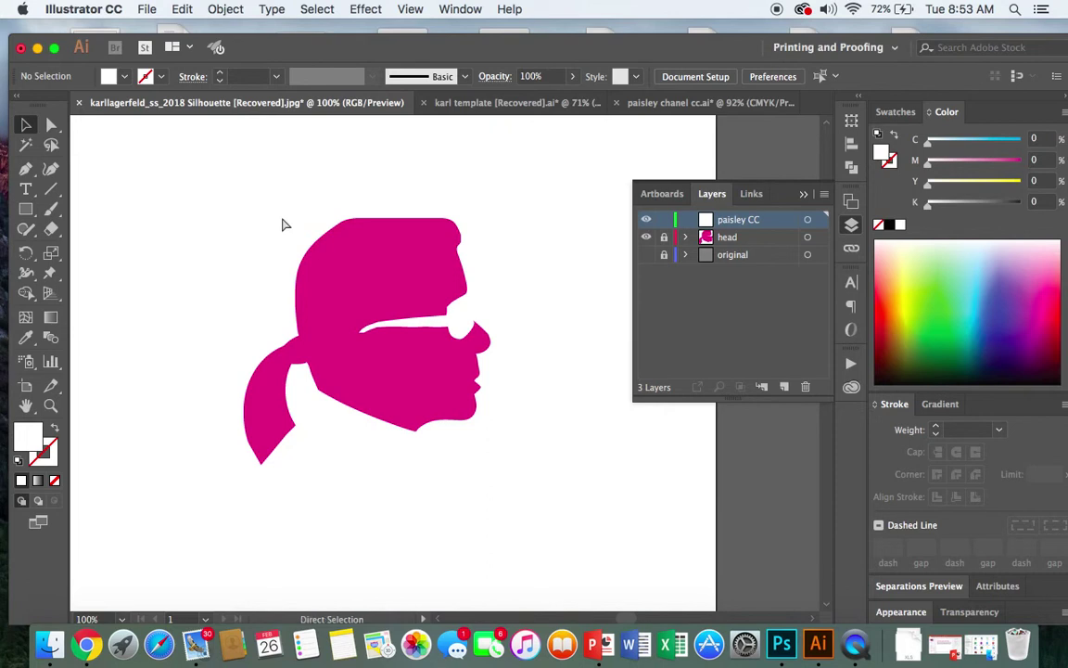
key("super+v")
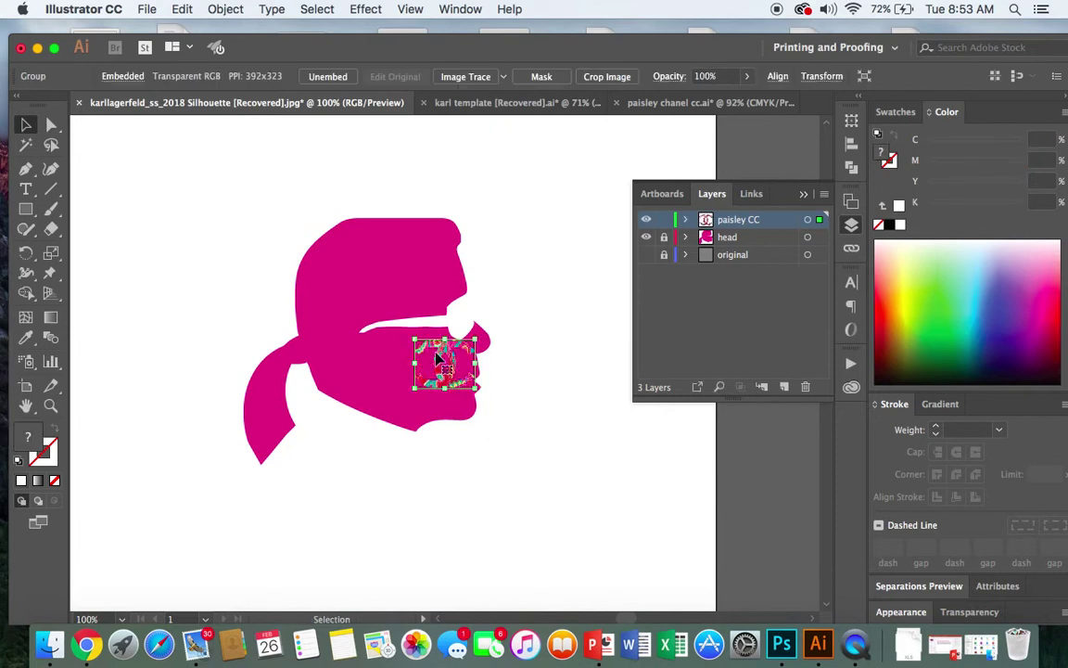
Step: Hide the head layer and position the pasted CC logo near the top of the artboard
left_click_drag(436, 345, 176, 198)
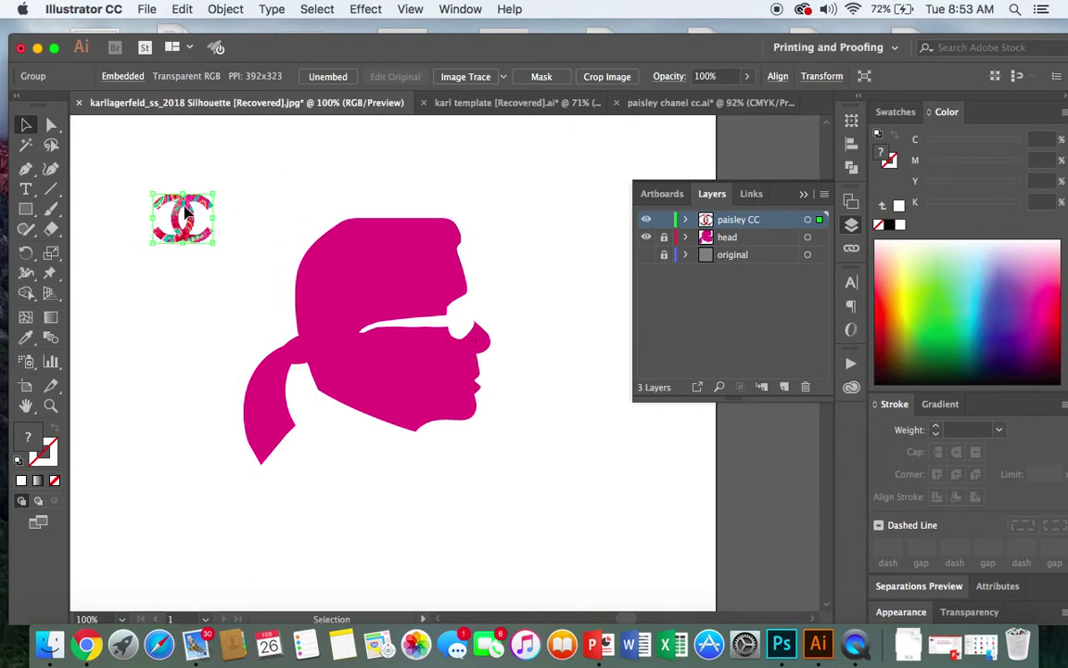
left_click(365, 287)
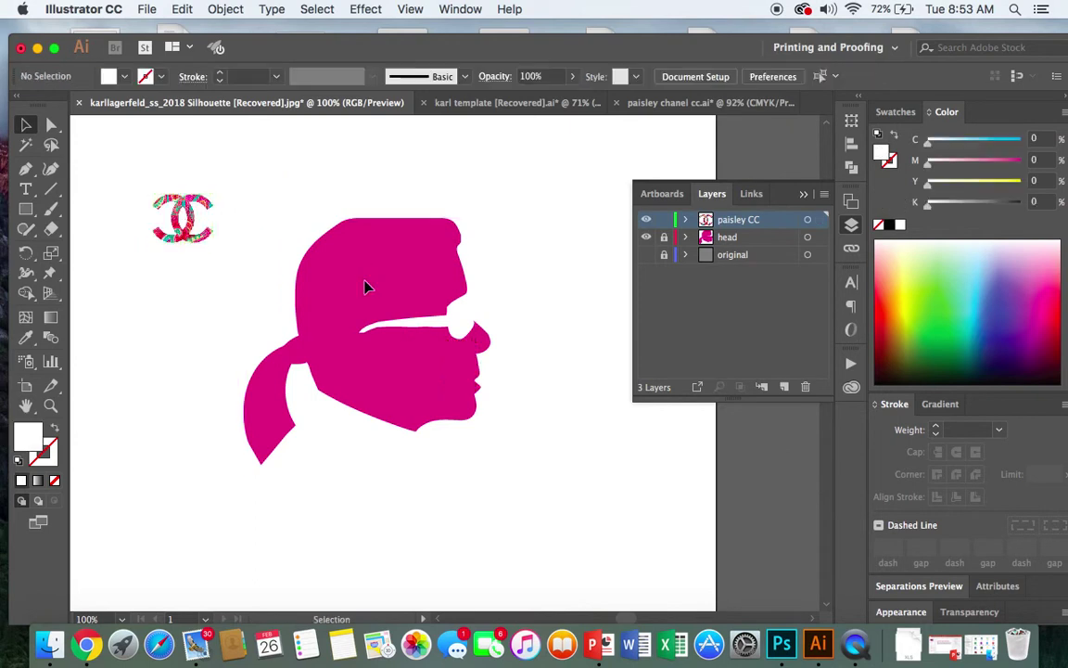
left_click(648, 238)
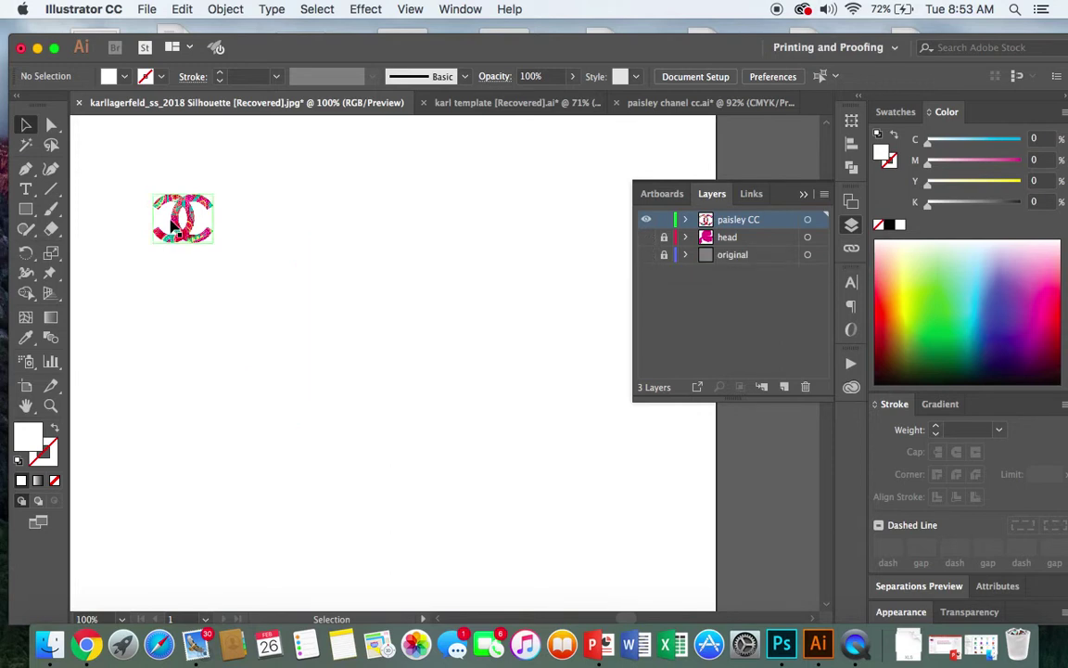
left_click_drag(171, 221, 370, 269)
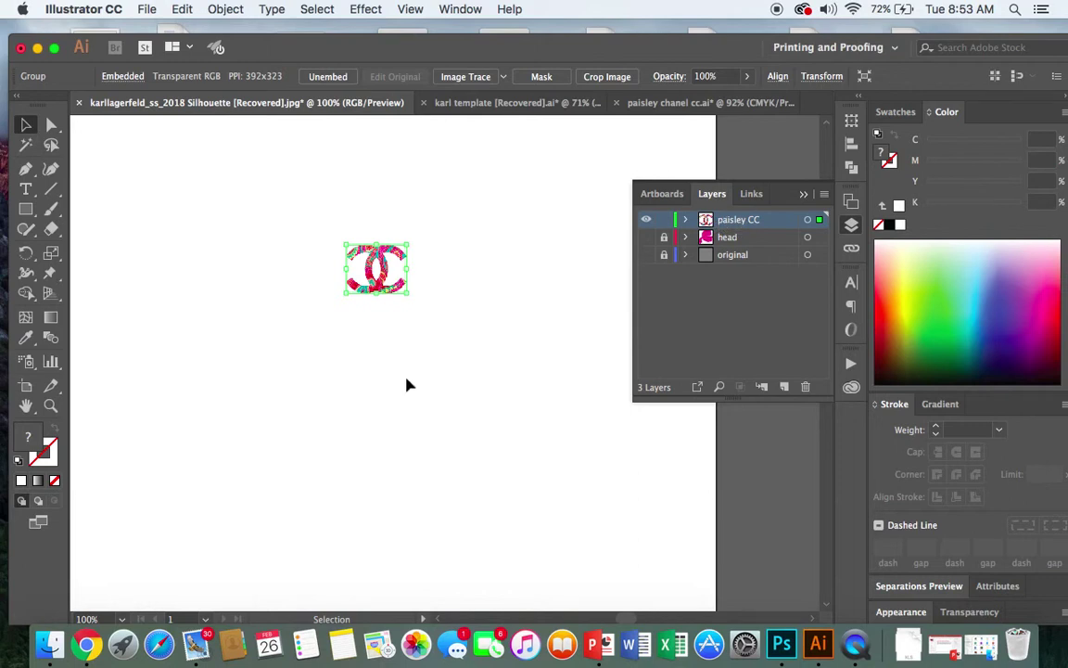
left_click(454, 339)
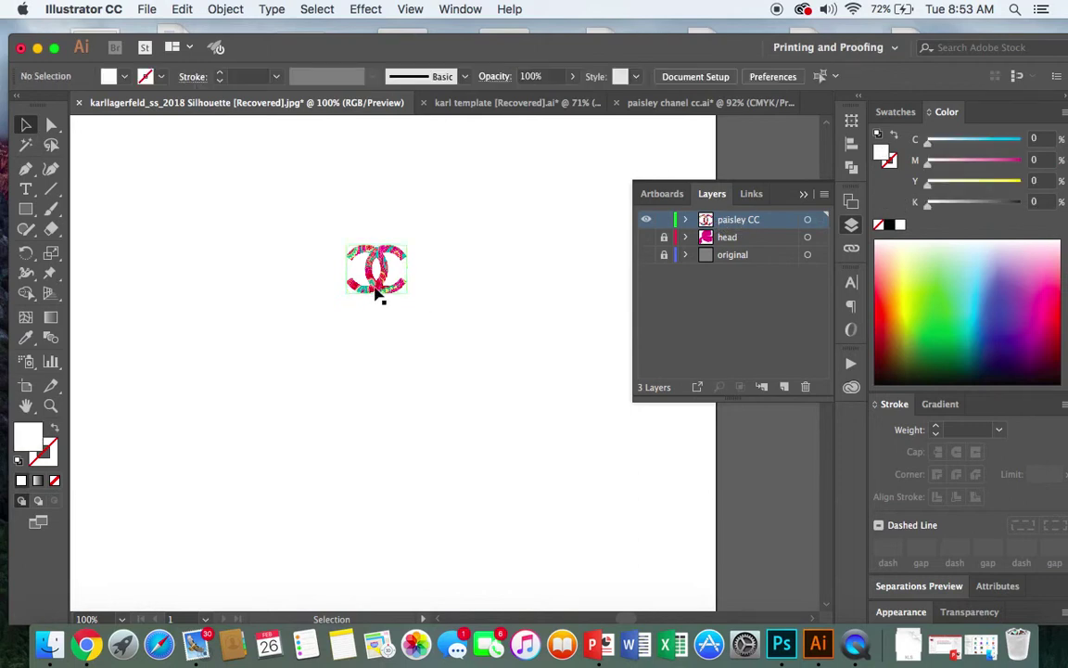
left_click_drag(381, 296, 342, 217)
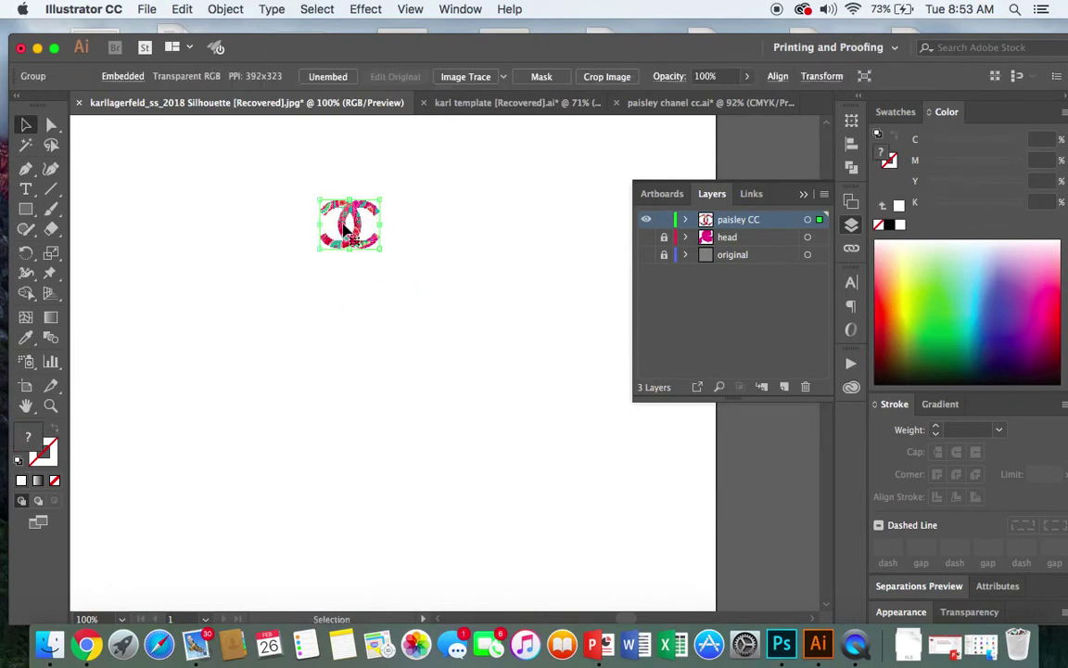
left_click(285, 355)
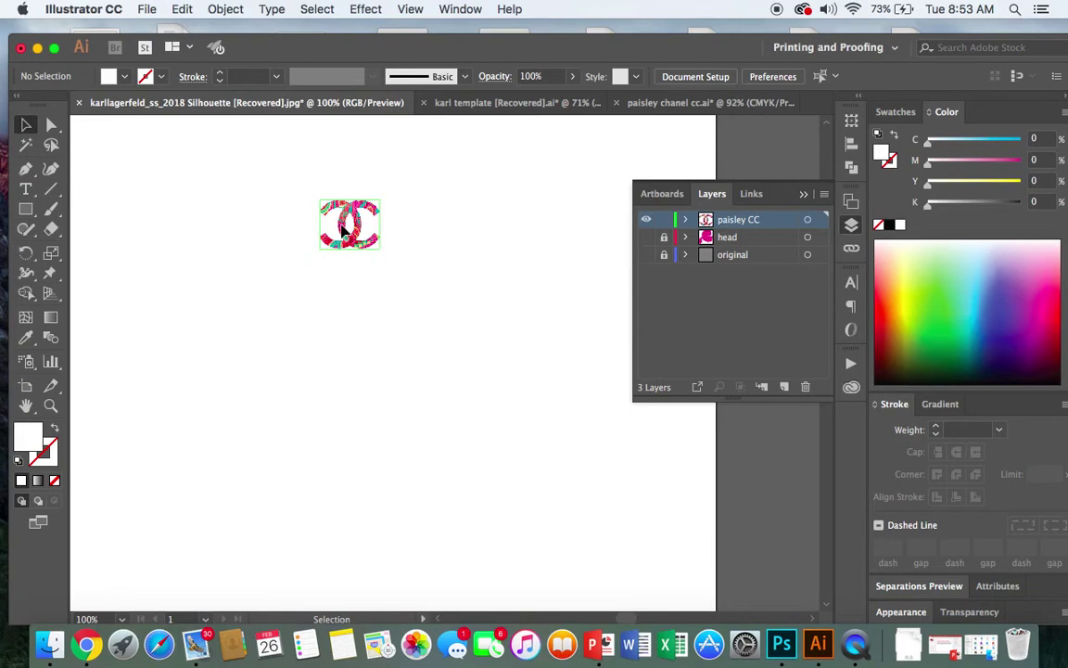
left_click(343, 231)
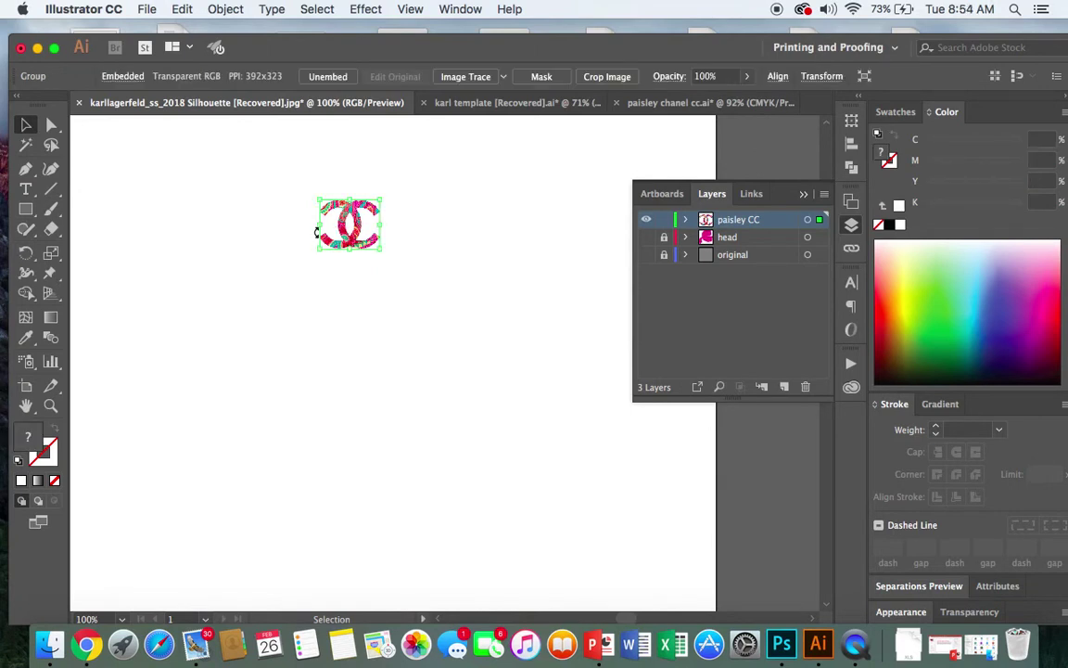
Step: Make a pattern from the selected CC logo with Object > Pattern > Make
left_click(227, 10)
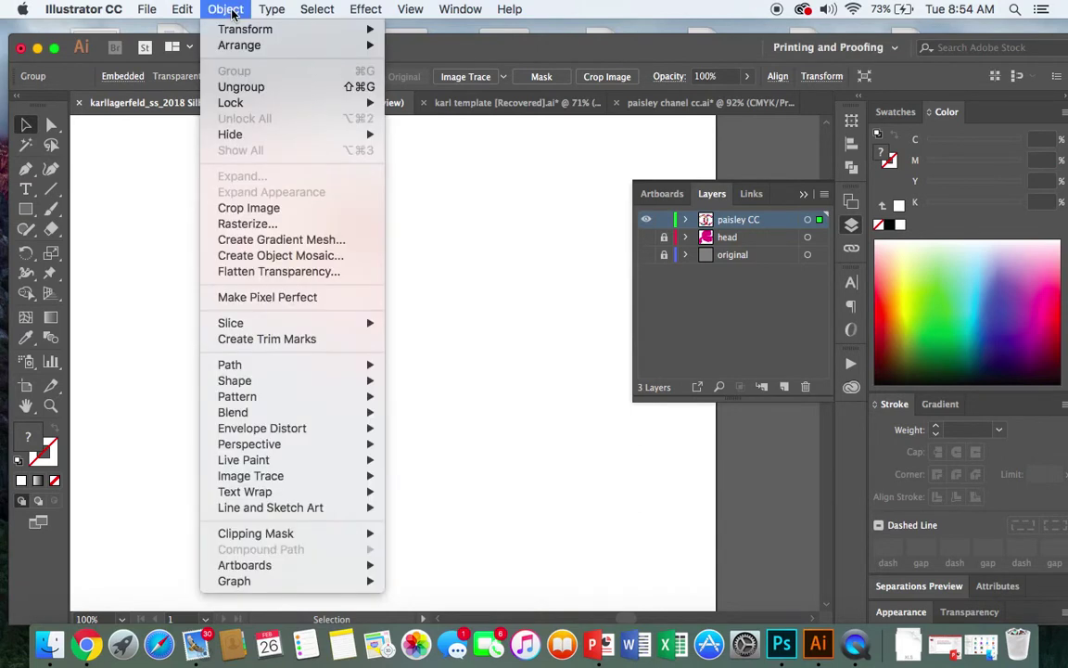
mouse_move(232, 400)
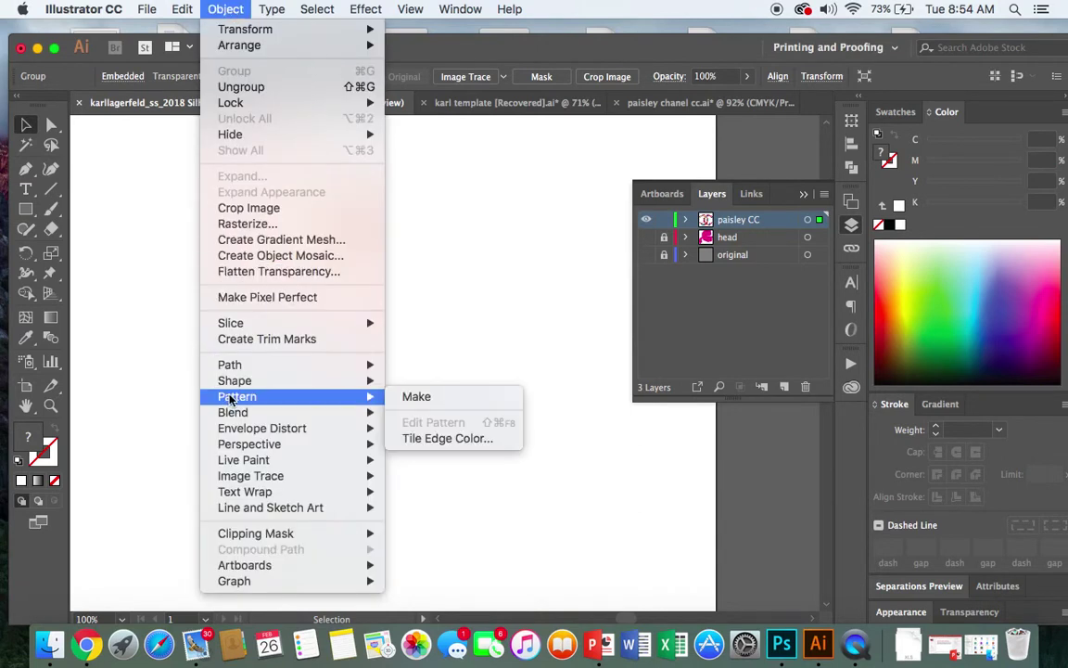
left_click(410, 397)
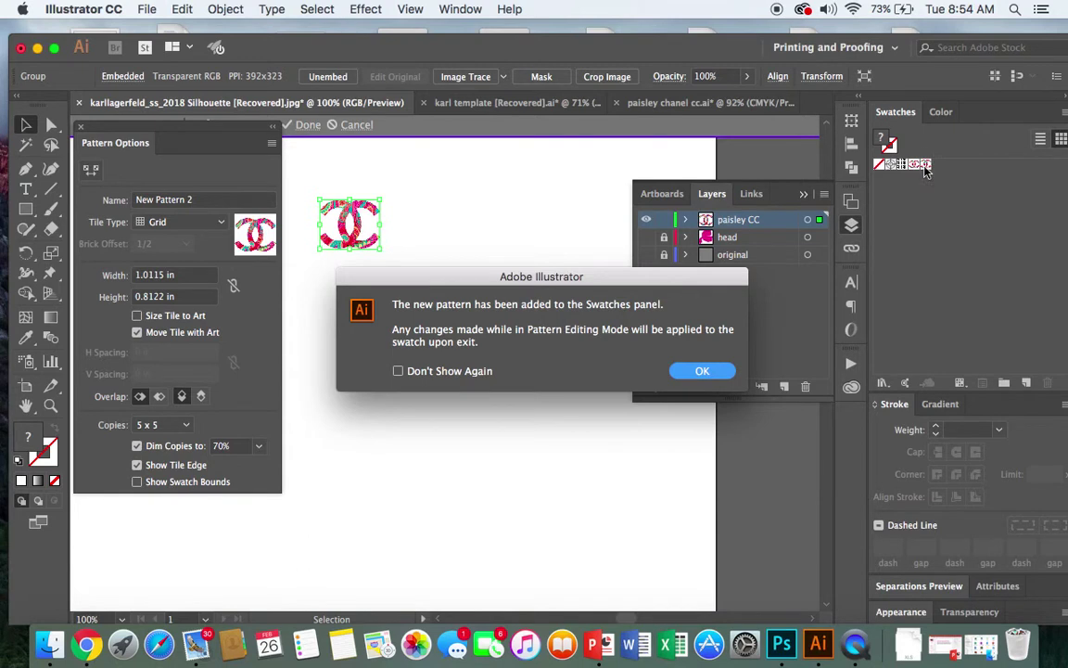
Step: Dismiss the swatches alert and replace 'New Pattern 2' with the name 'paisley cc pattern'
left_click(700, 372)
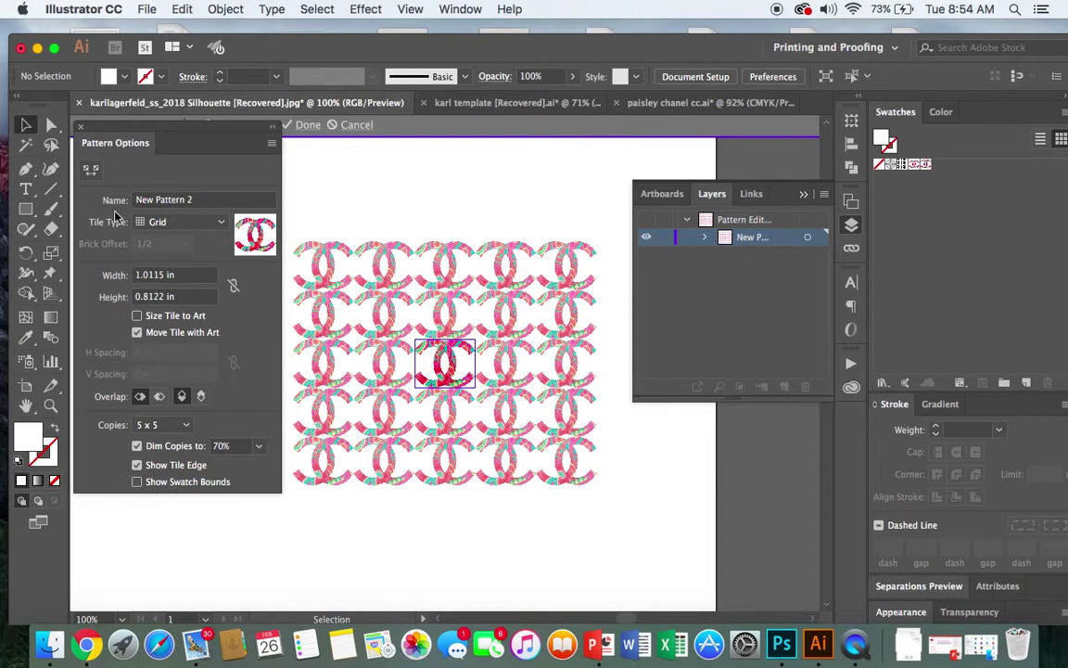
left_click(194, 202)
triple_click(194, 202)
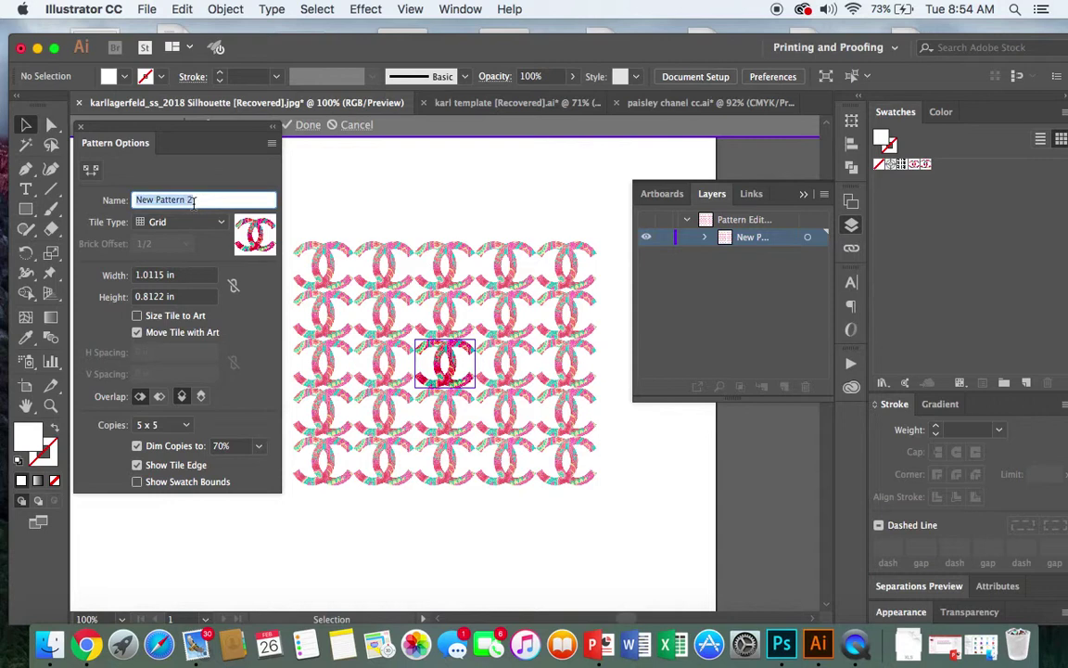
type("paisel")
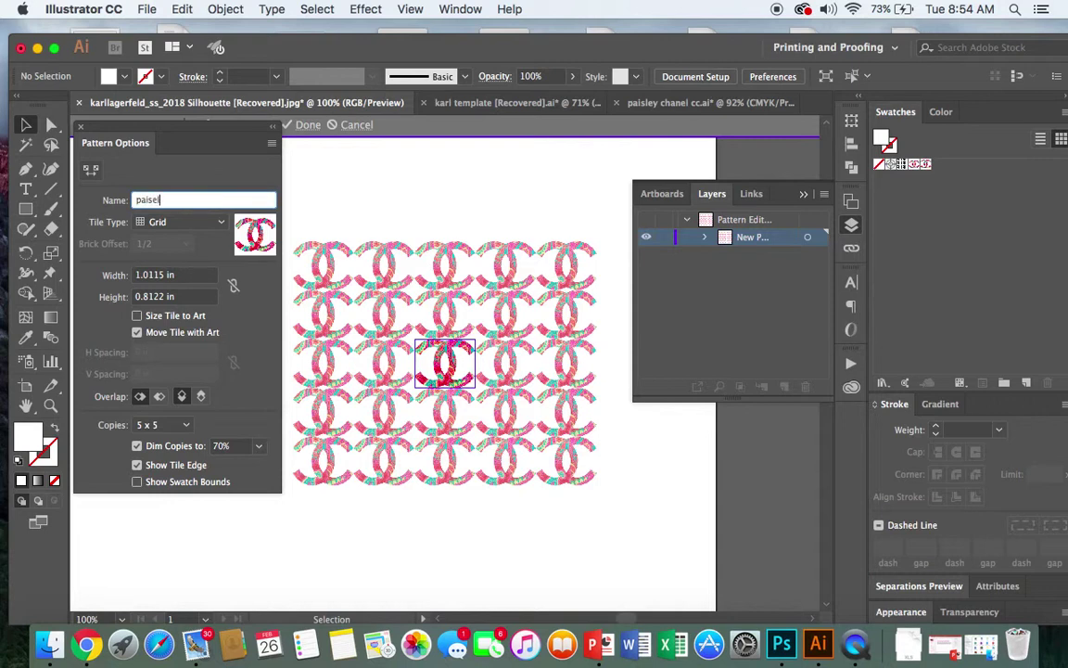
key("BackSpace")
type("ley cc pattern")
key("Return")
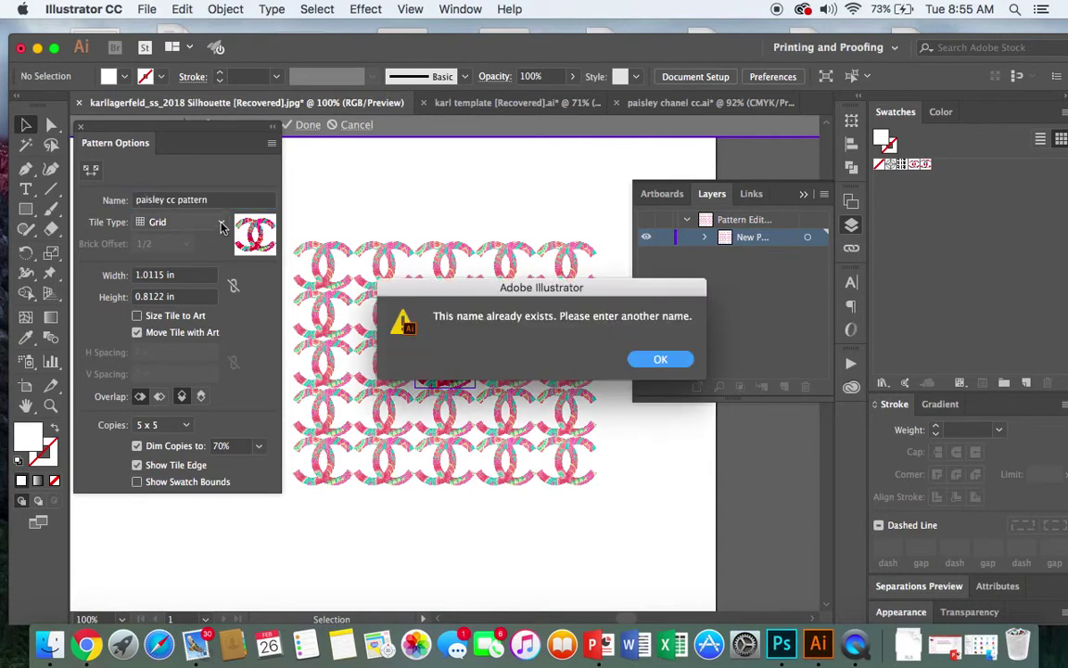
Step: After the duplicate-name warning, append '2' to make the name 'paisley cc pattern 2'
left_click(638, 365)
left_click(229, 202)
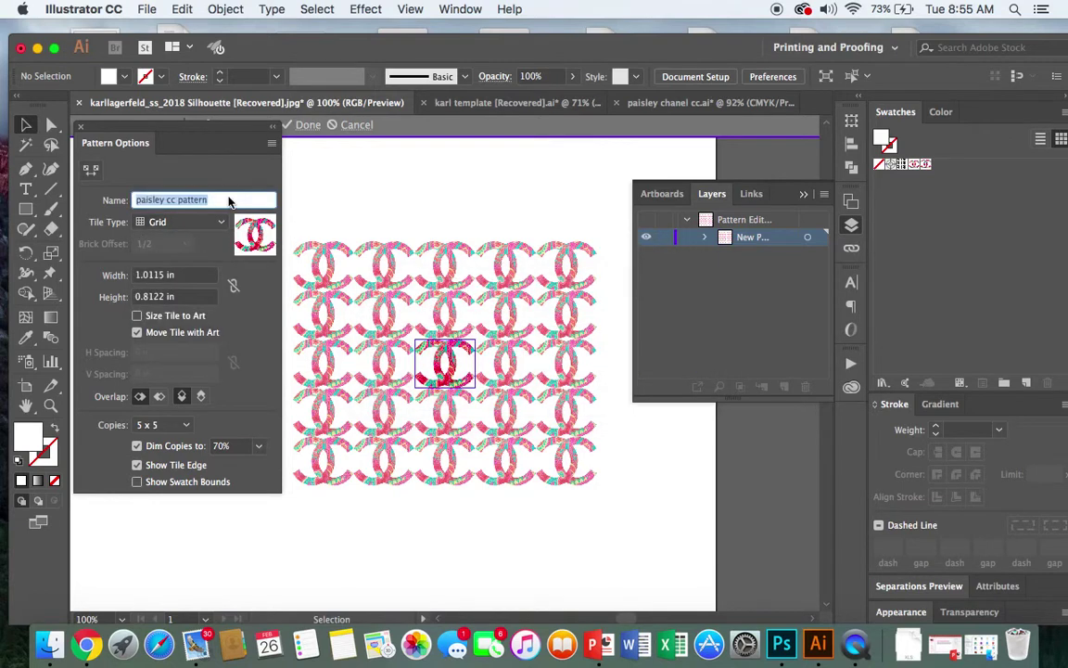
double_click(229, 202)
left_click(229, 202)
type("2")
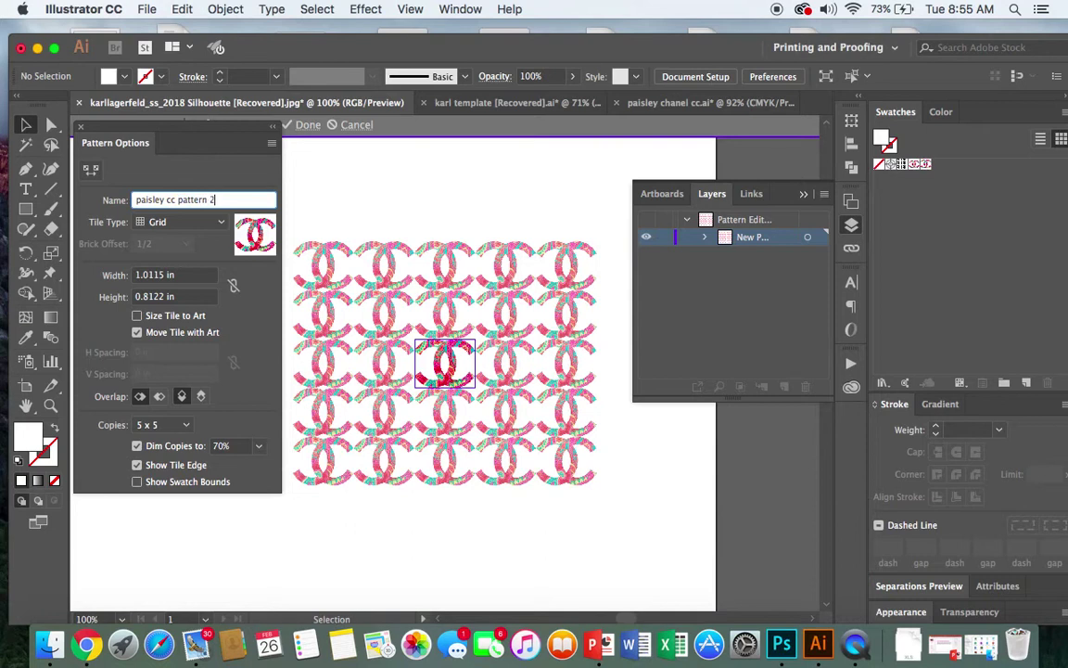
left_click(199, 181)
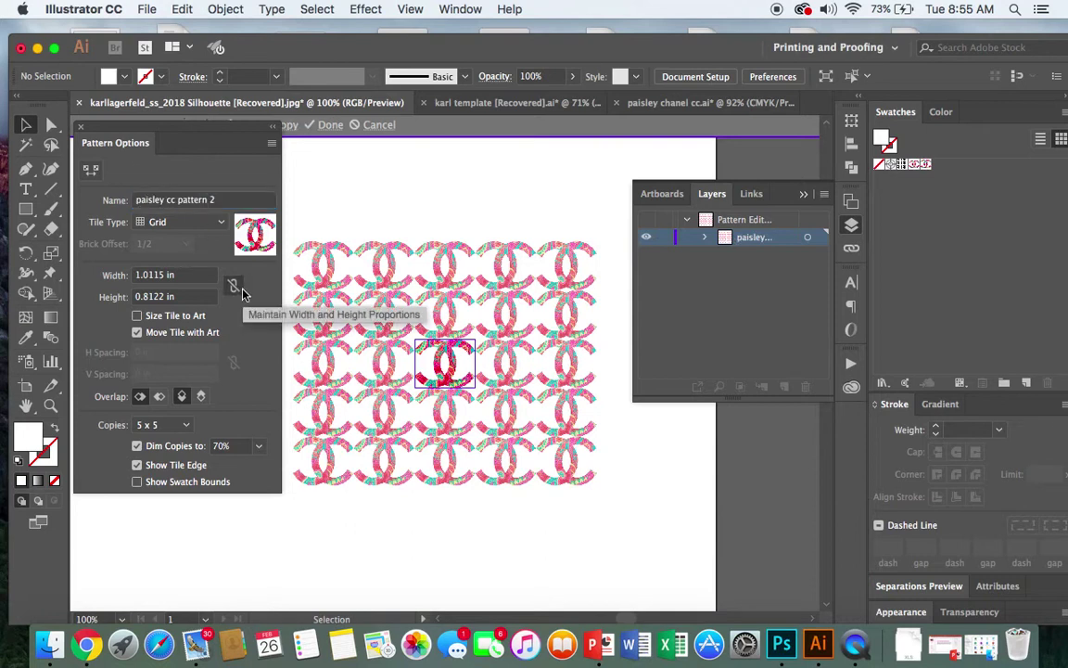
Step: Compare Brick by Row, Hex by Column and Hex by Row tiling, settling on Brick by Column
left_click(223, 223)
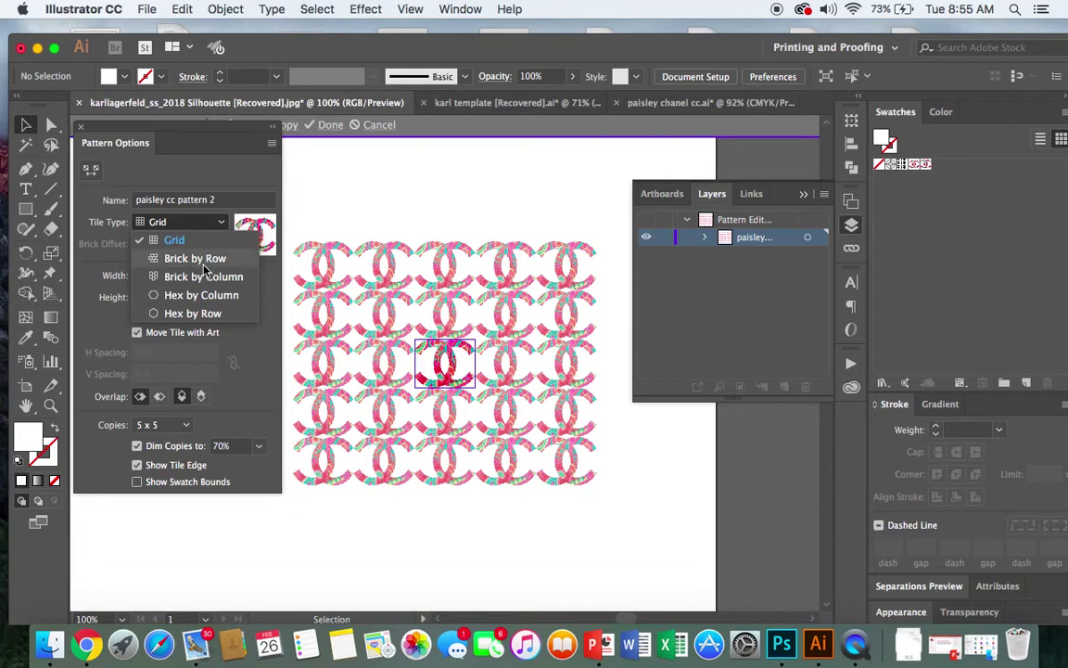
left_click(197, 259)
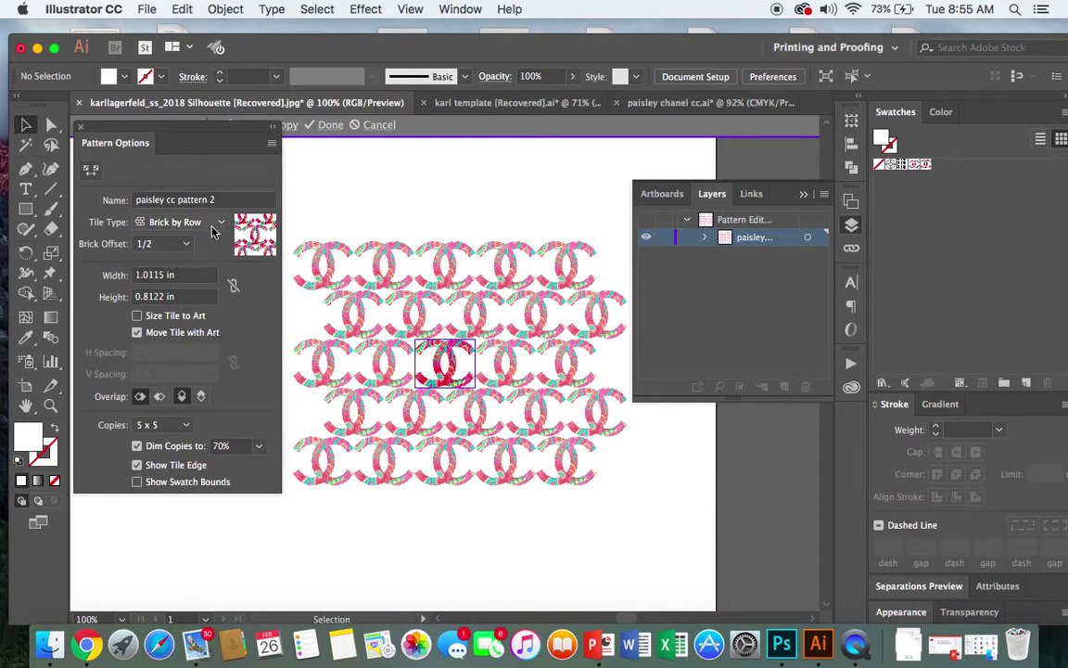
left_click(213, 222)
left_click(209, 278)
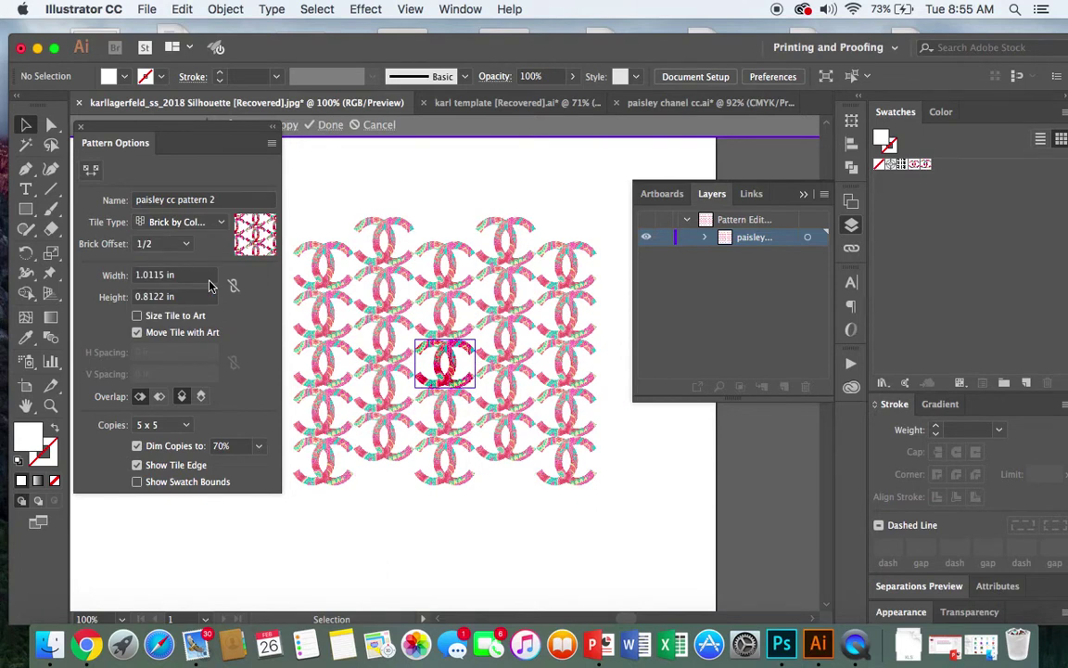
left_click(222, 224)
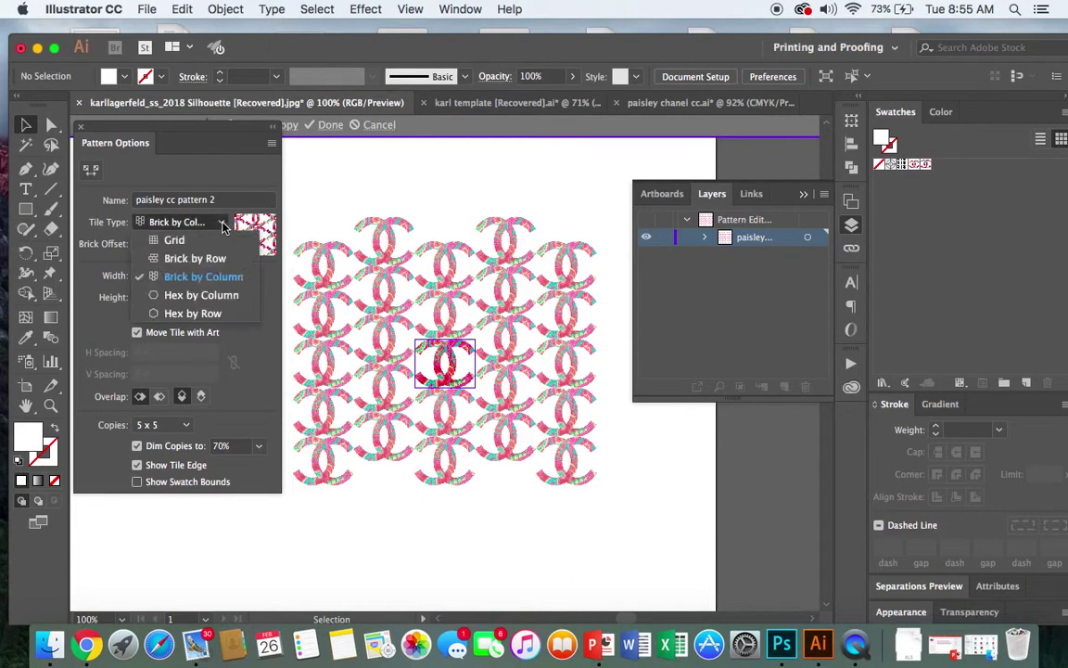
left_click(208, 294)
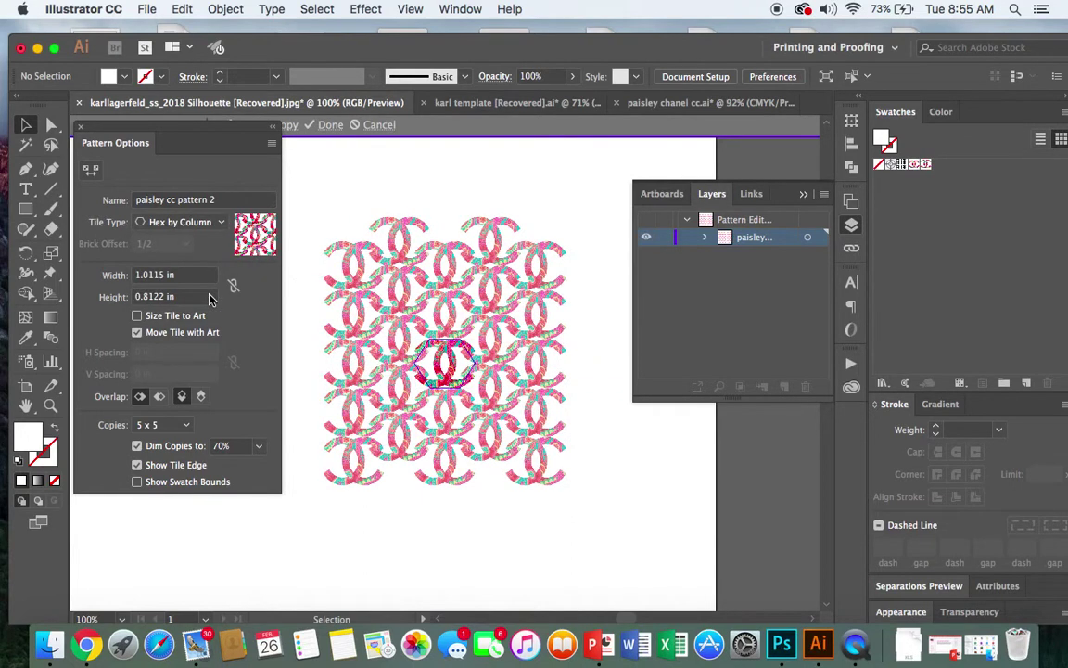
left_click(200, 222)
left_click(207, 314)
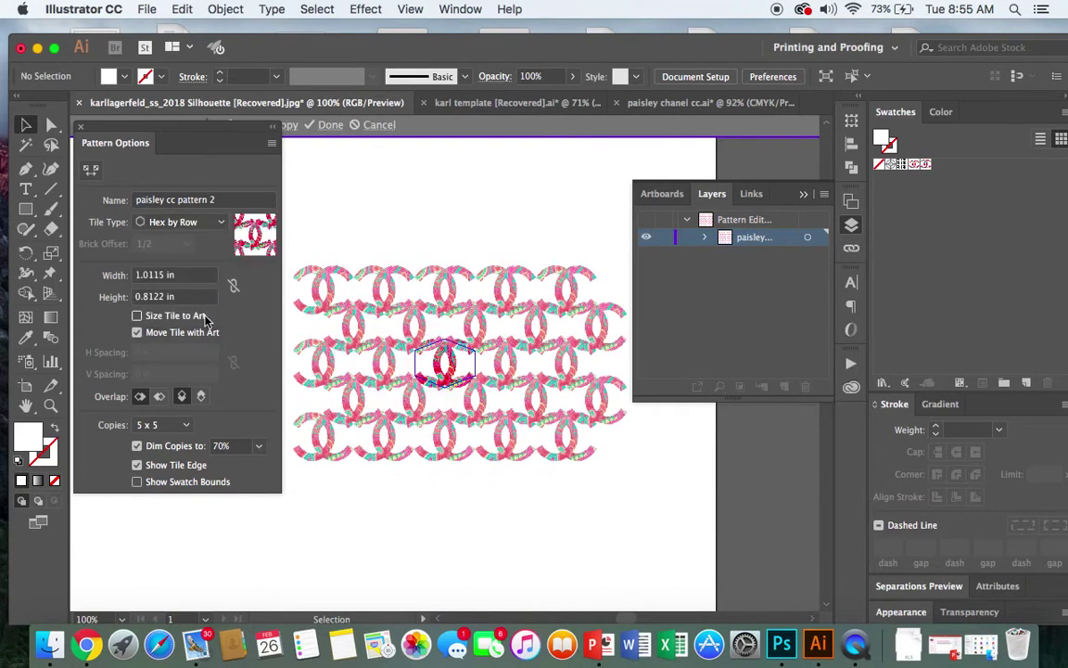
left_click(204, 221)
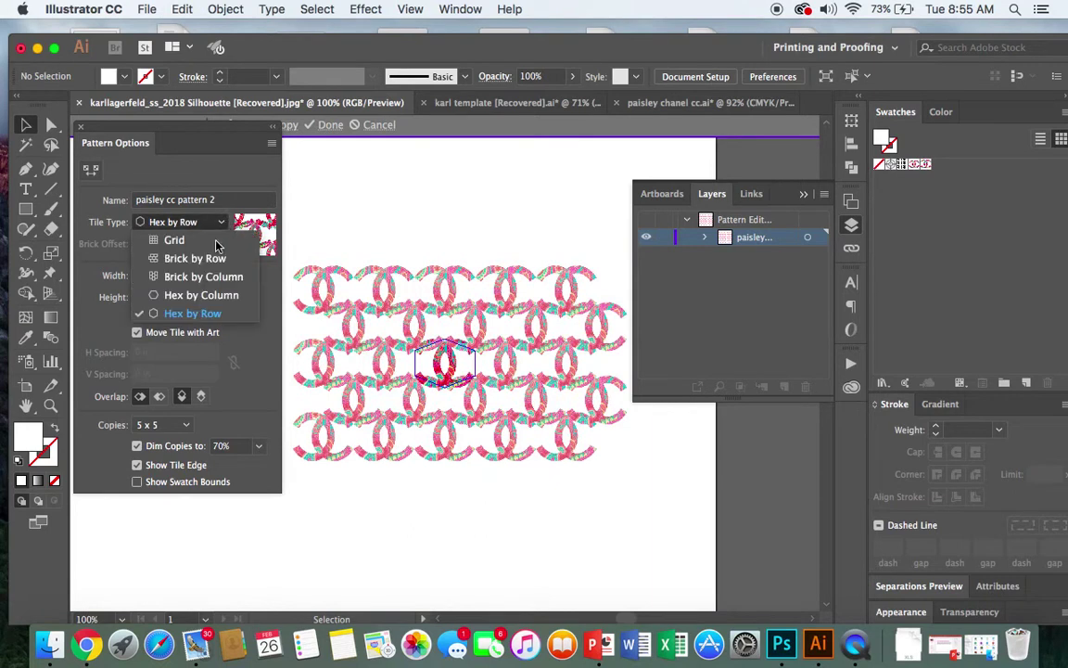
left_click(206, 279)
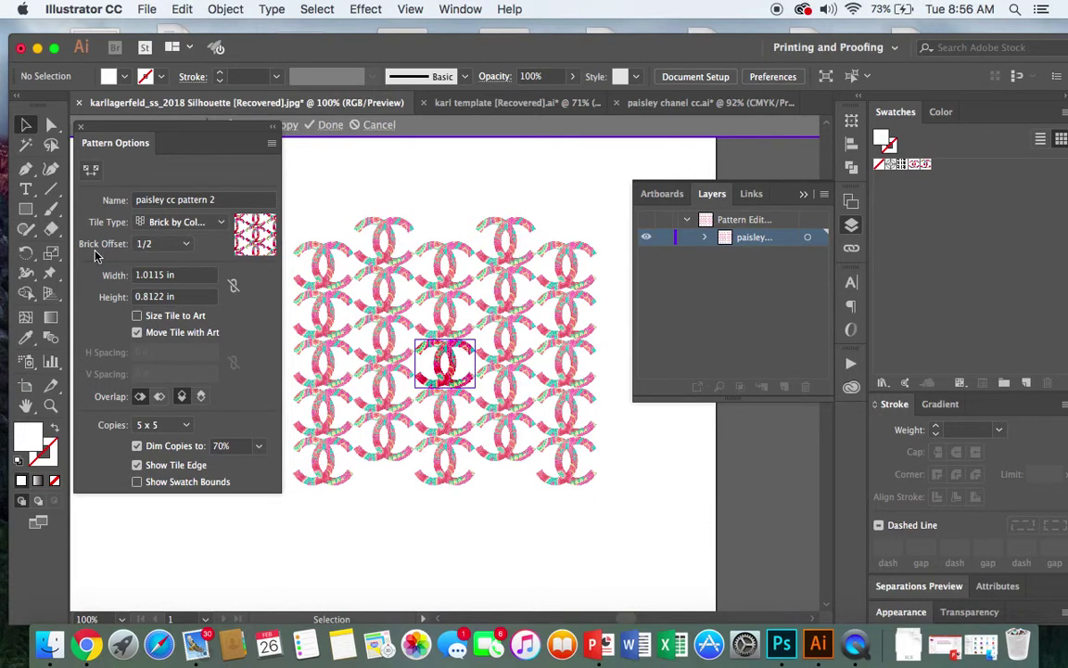
left_click(187, 244)
Step: Try brick offsets 1/4, 1/3, 1/2, 2/3 and 1/5, finally choosing 3/5
left_click(159, 261)
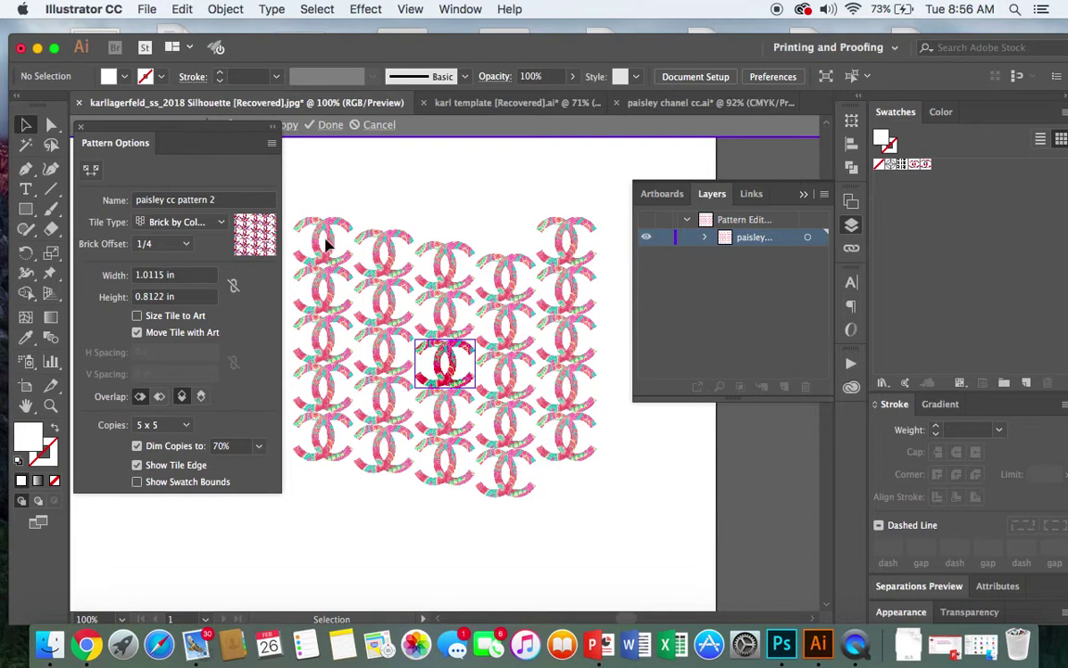
left_click(186, 244)
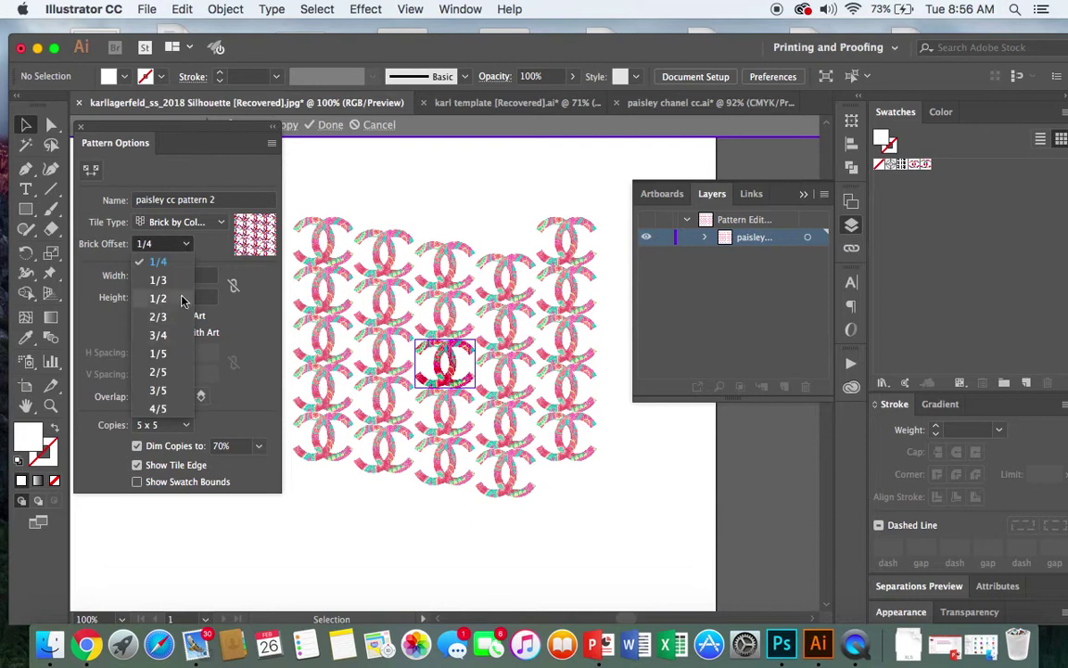
left_click(163, 263)
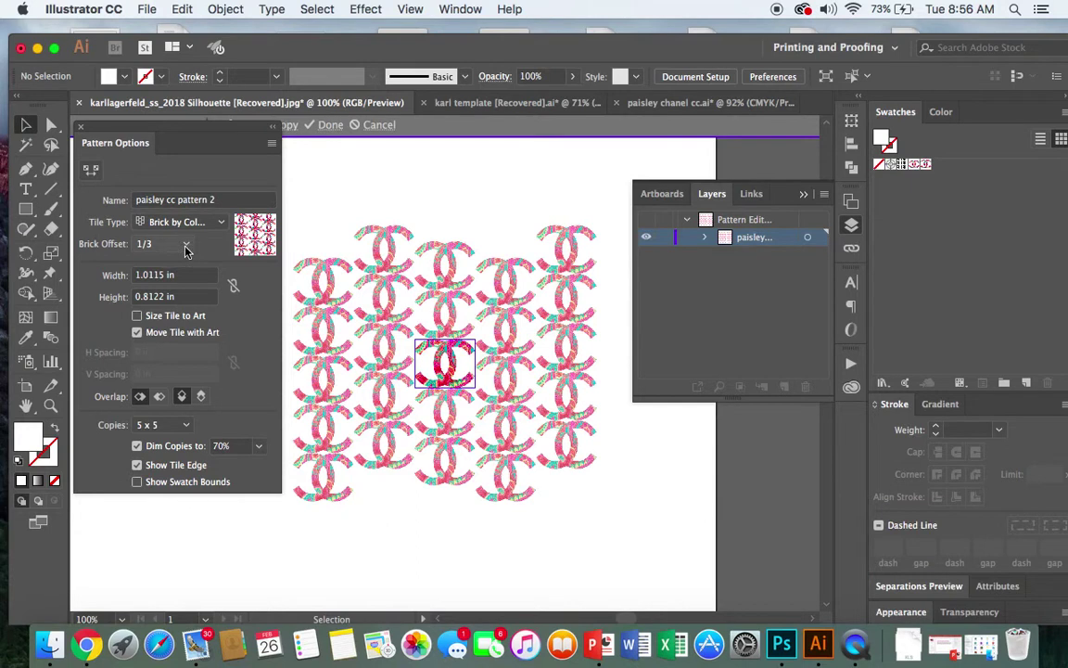
left_click(186, 244)
left_click(165, 298)
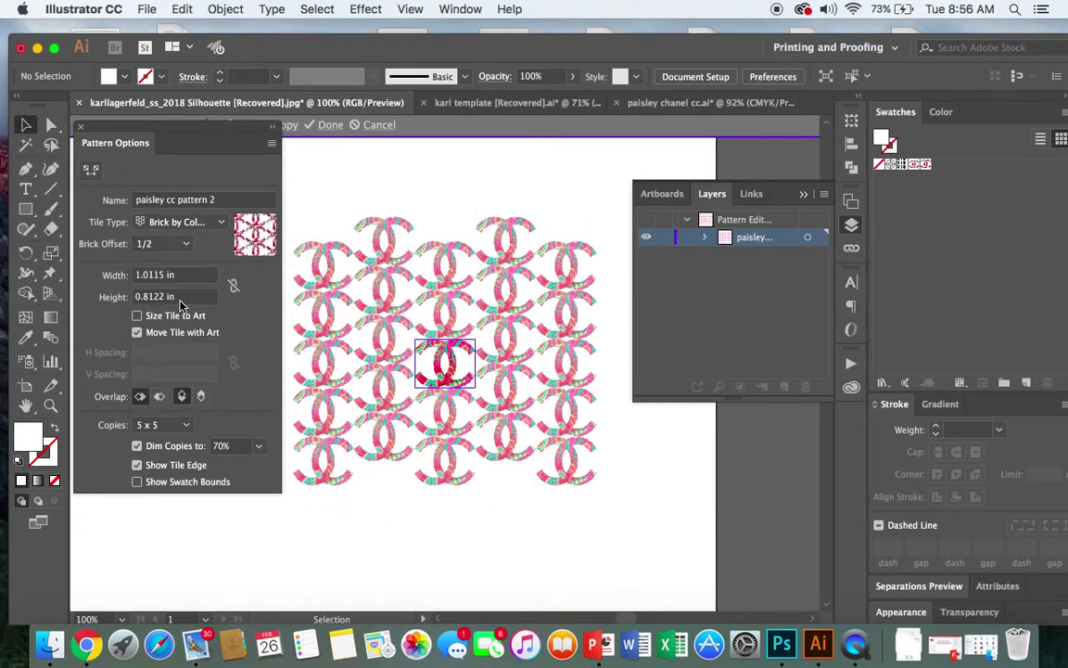
left_click(184, 249)
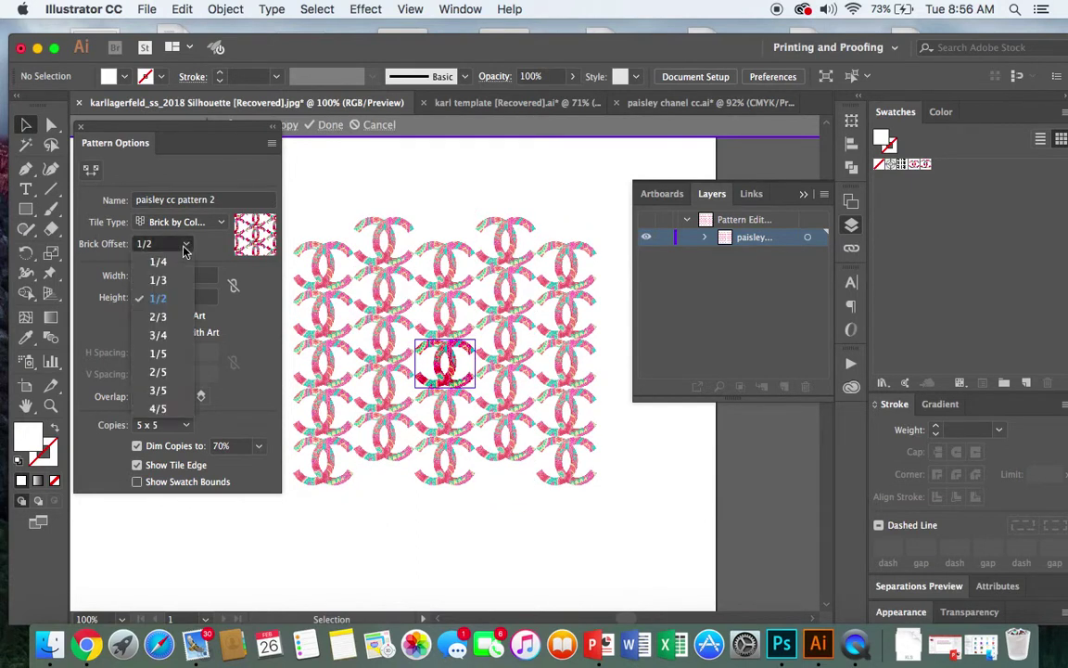
left_click(174, 320)
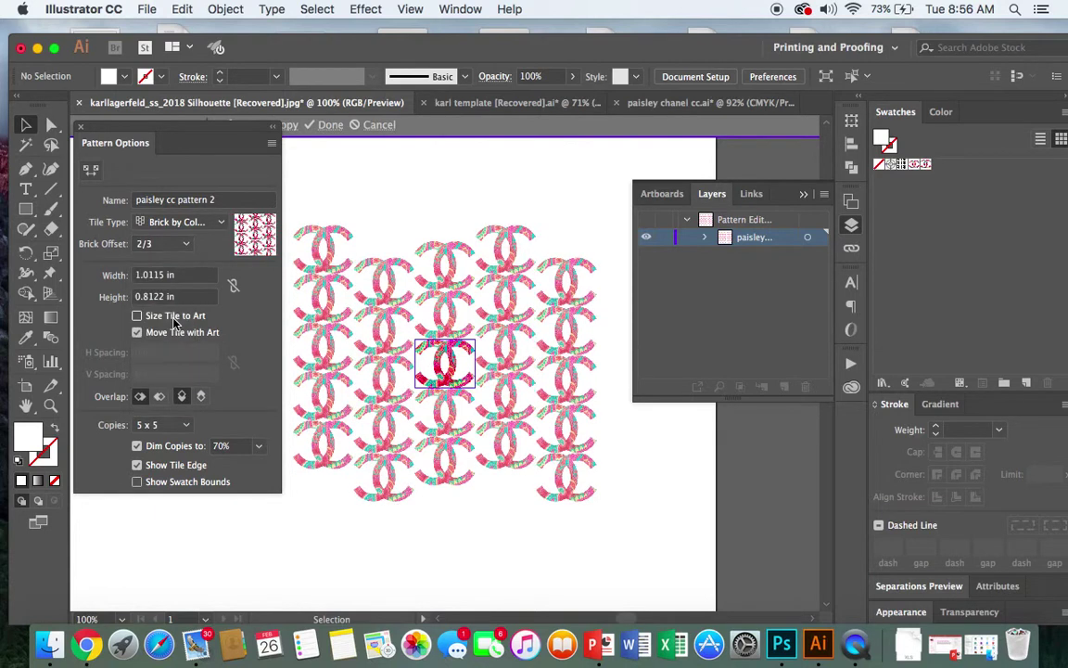
left_click(181, 243)
left_click(174, 353)
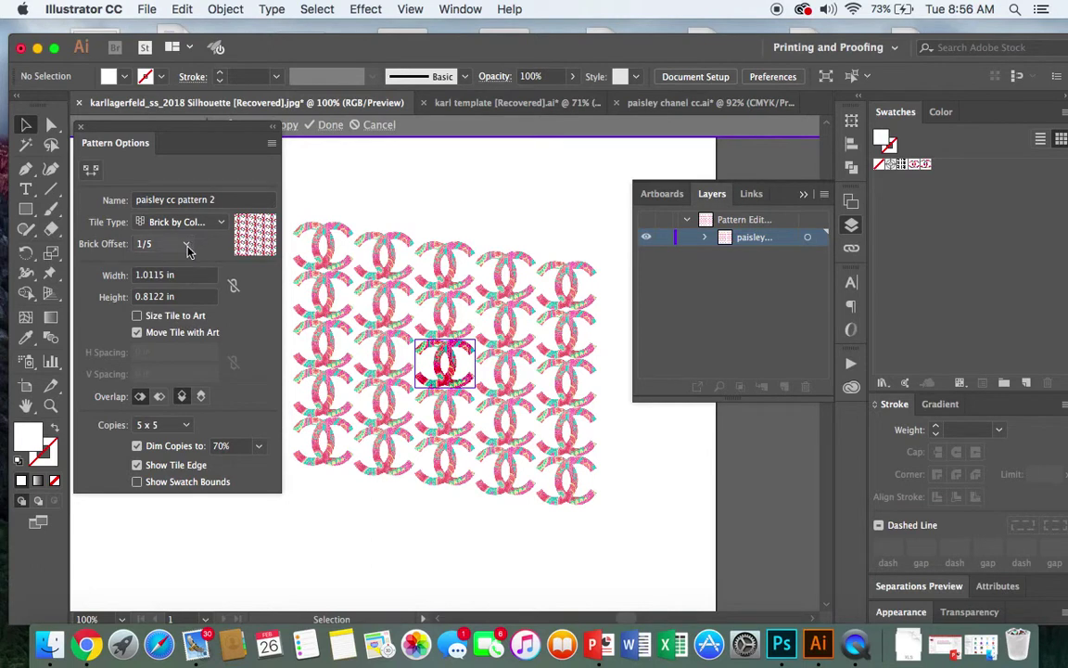
left_click(186, 245)
left_click(153, 366)
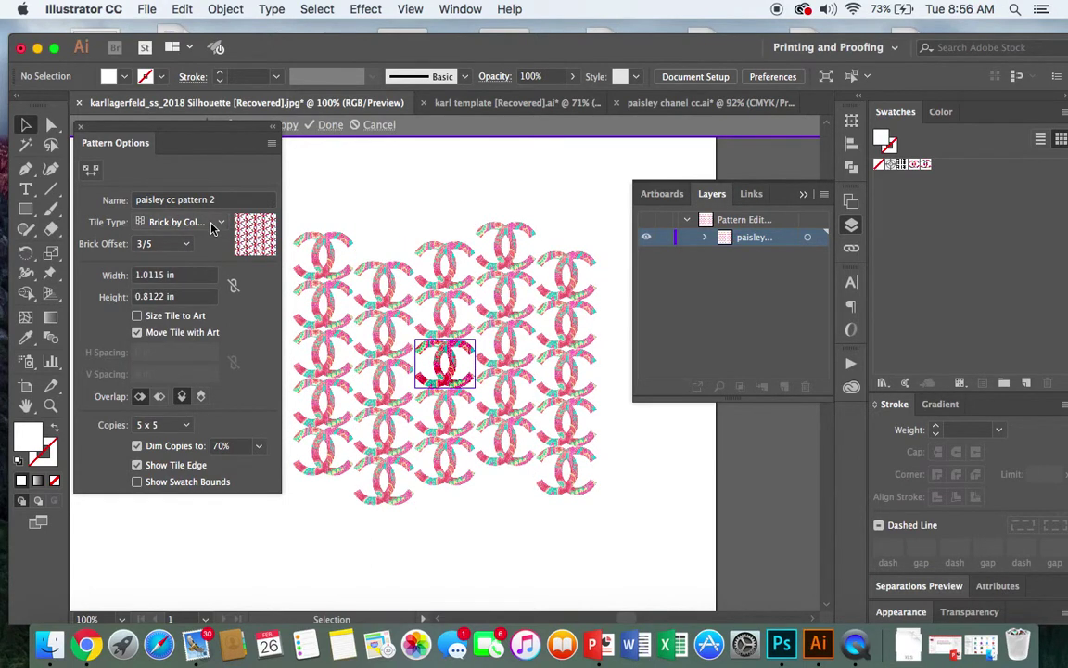
left_click(213, 228)
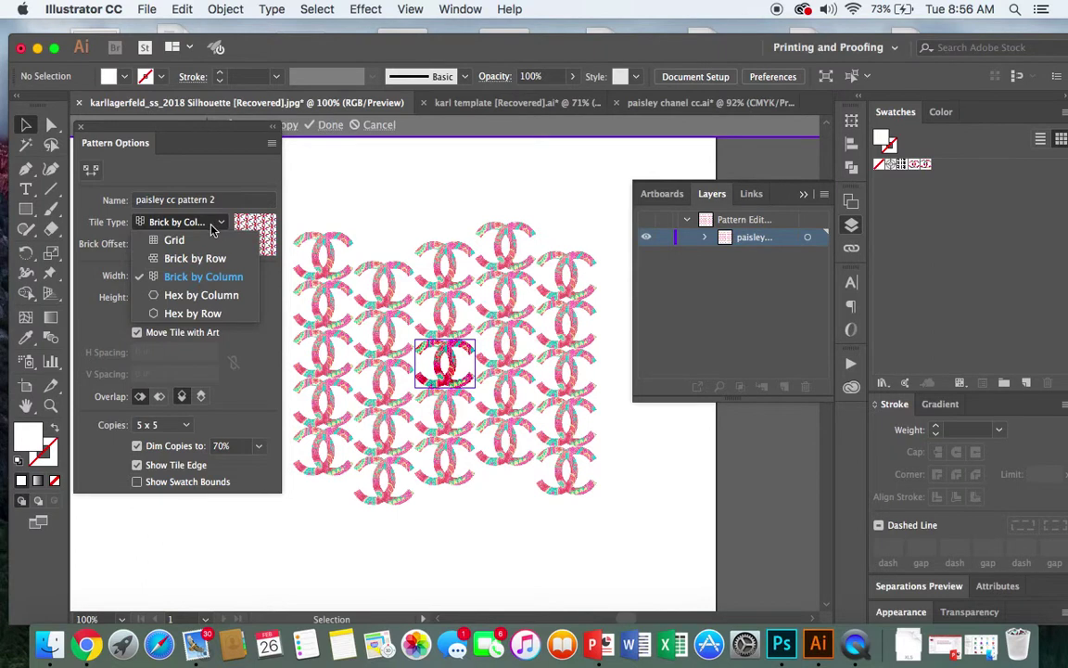
Step: Try Brick by Row with 2/3 and 2/5 offsets and Hex by Column, then choose Grid tiling
left_click(208, 260)
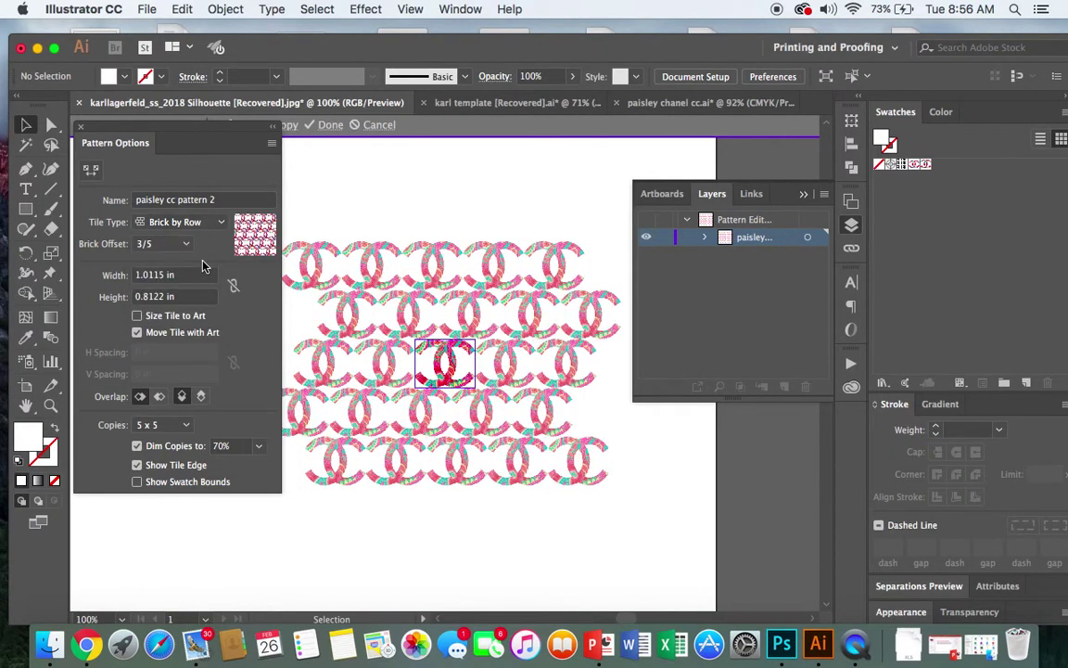
left_click(184, 243)
left_click(182, 319)
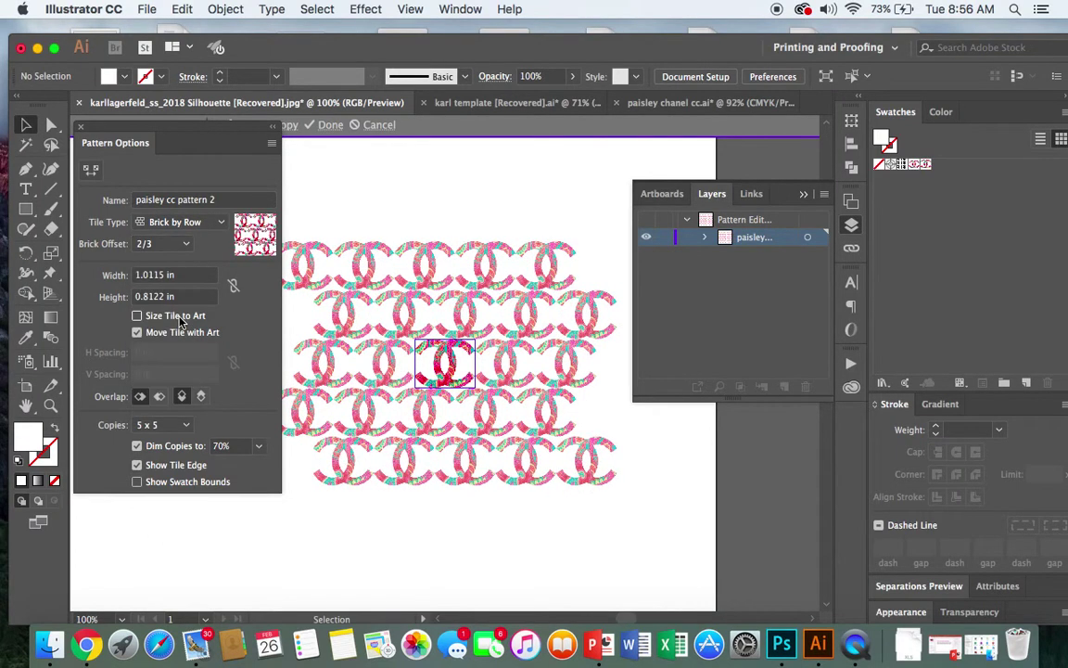
left_click(185, 243)
left_click(177, 370)
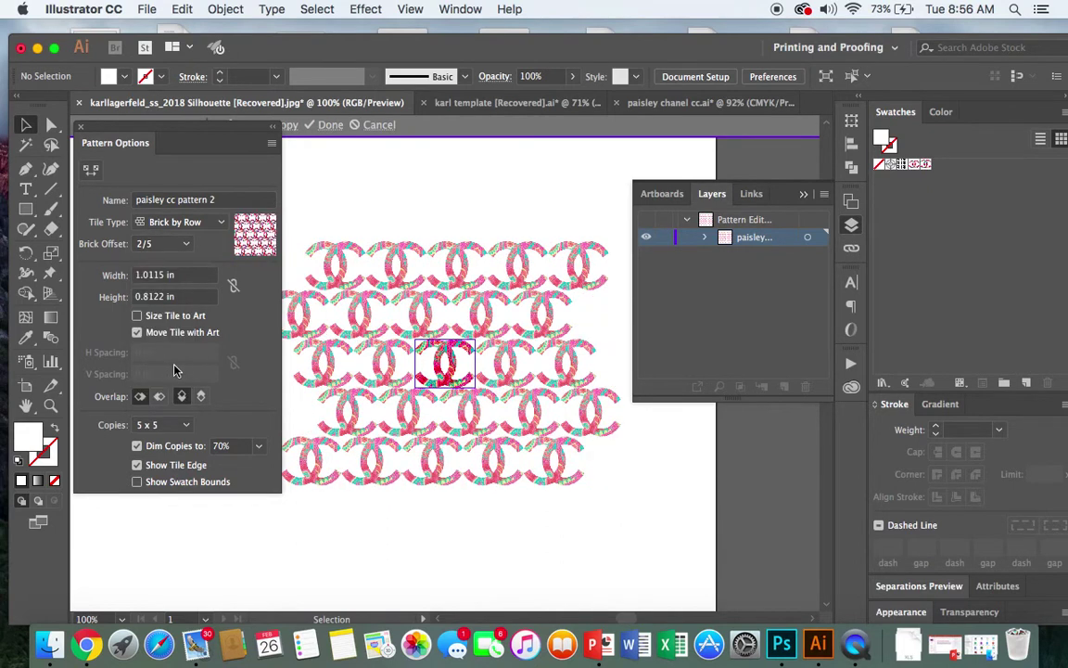
left_click(215, 225)
left_click(190, 276)
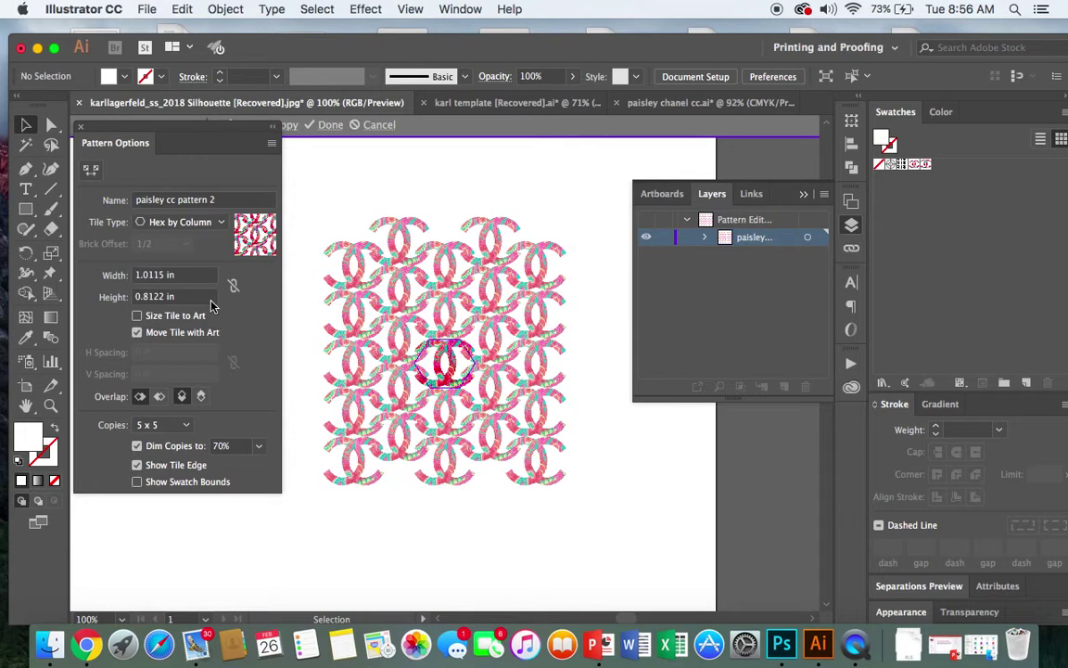
left_click(215, 225)
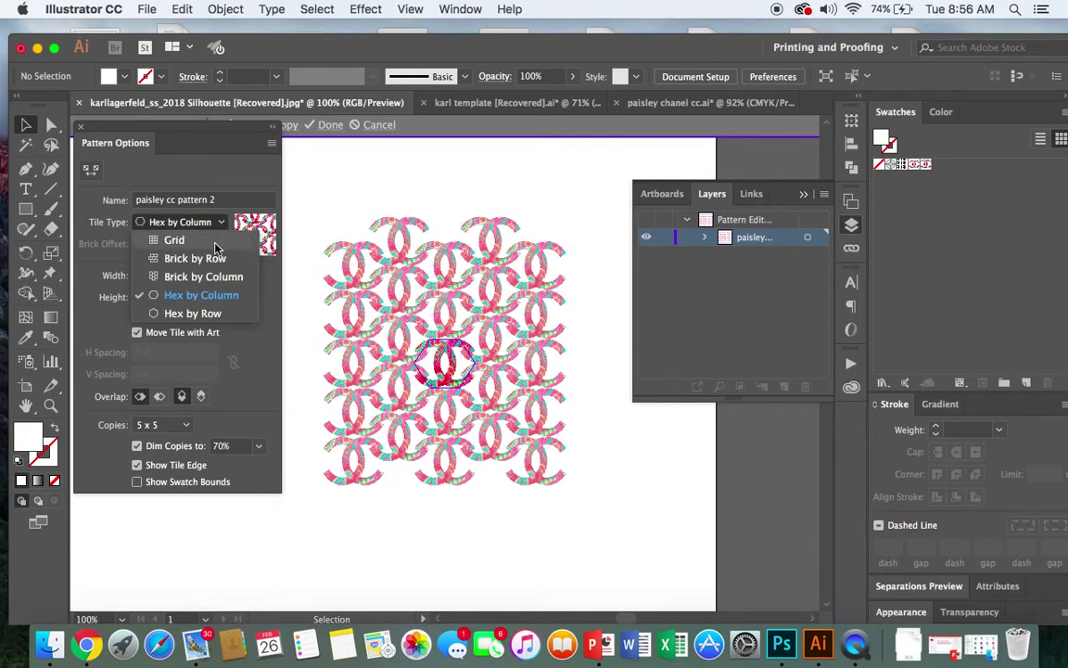
left_click(214, 245)
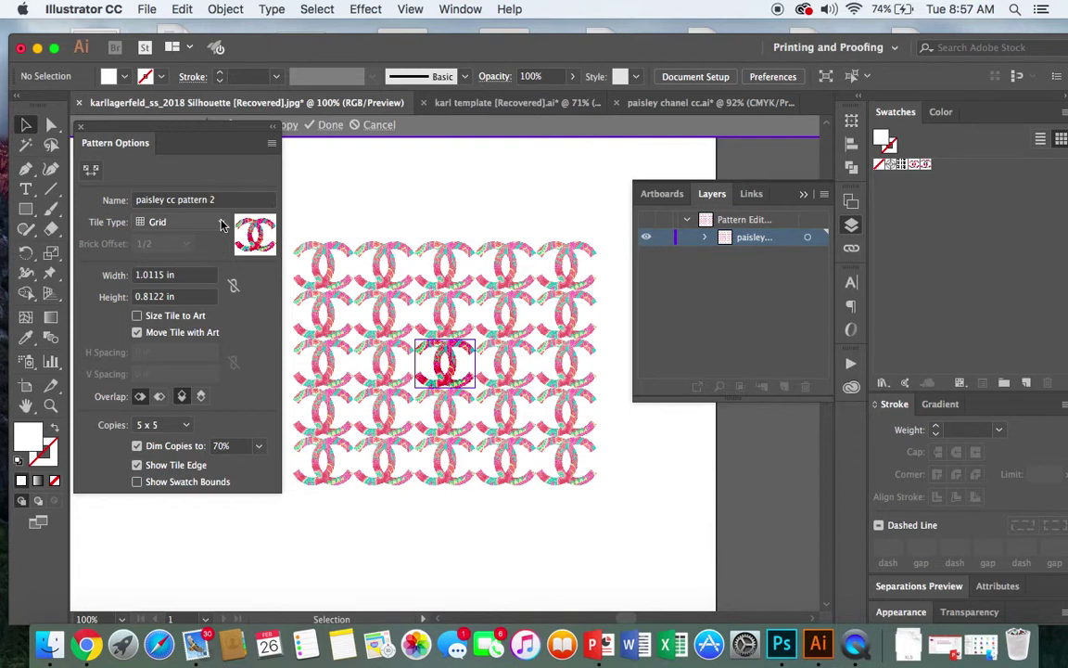
left_click(219, 223)
Step: Keep Grid tiling and finish editing the paisley cc pattern 2 swatch
left_click(221, 240)
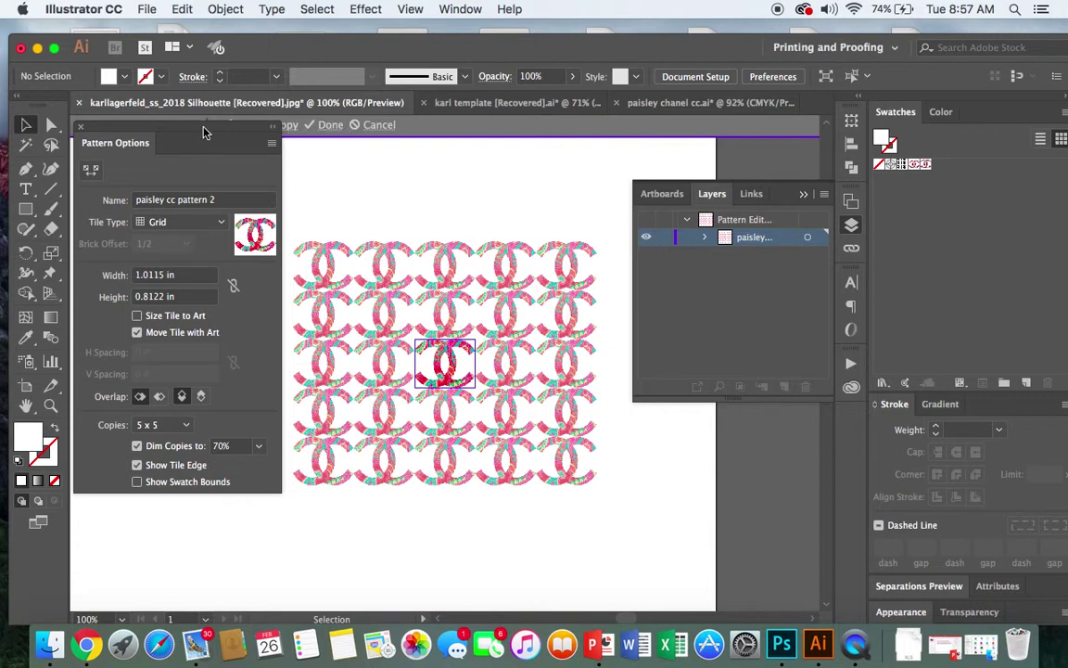
left_click_drag(202, 132, 205, 152)
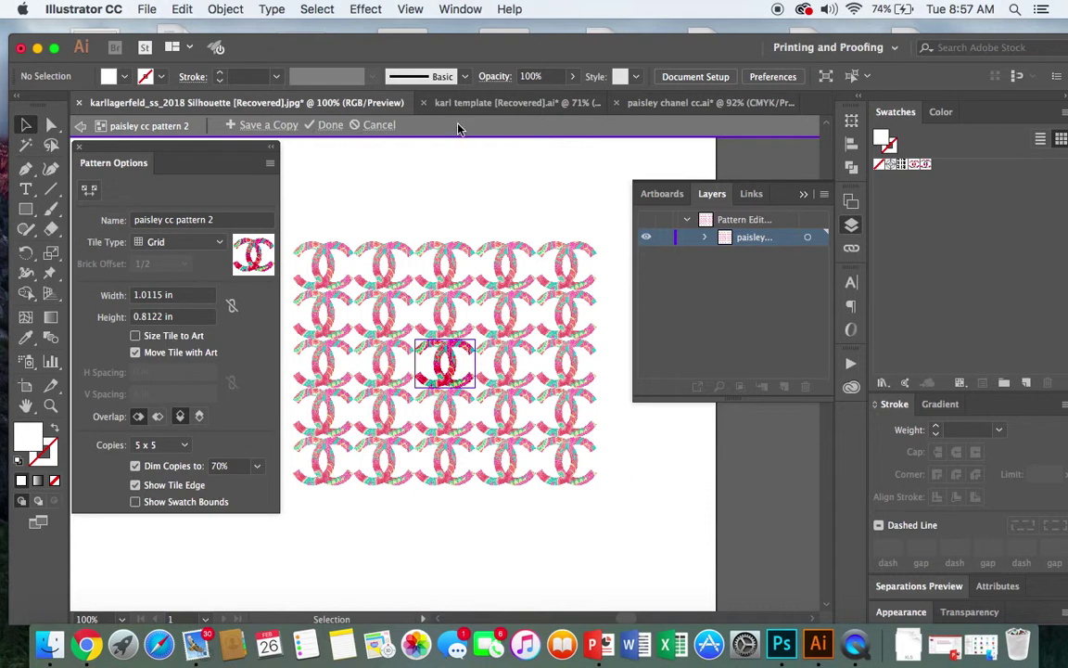
left_click(330, 126)
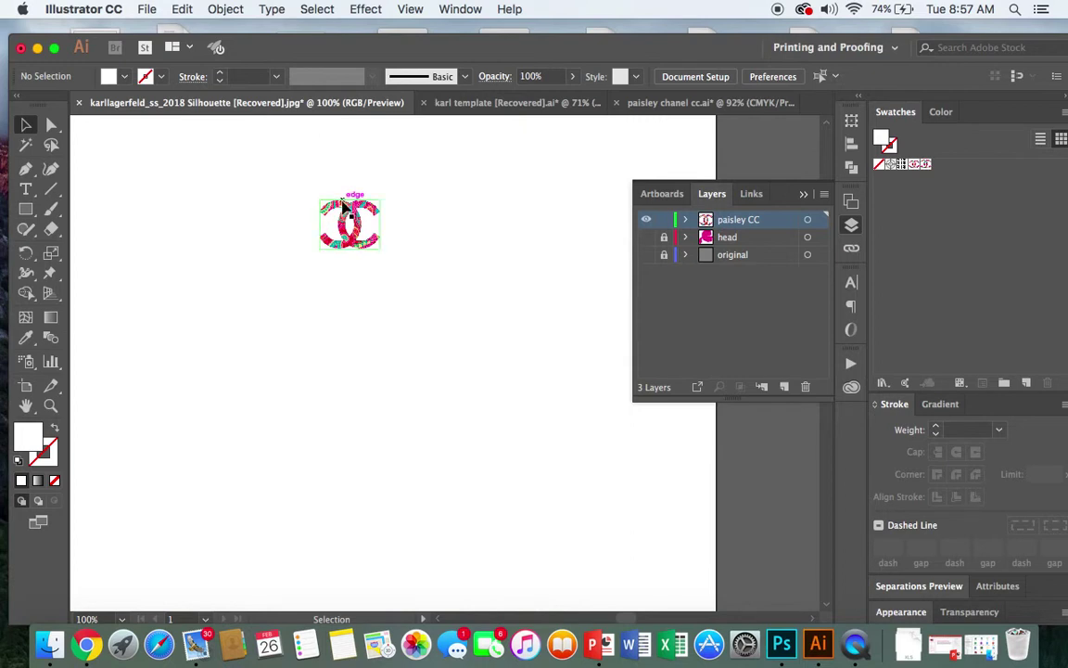
mouse_move(334, 228)
left_mouse_down()
mouse_move(326, 259)
mouse_move(325, 207)
left_mouse_up()
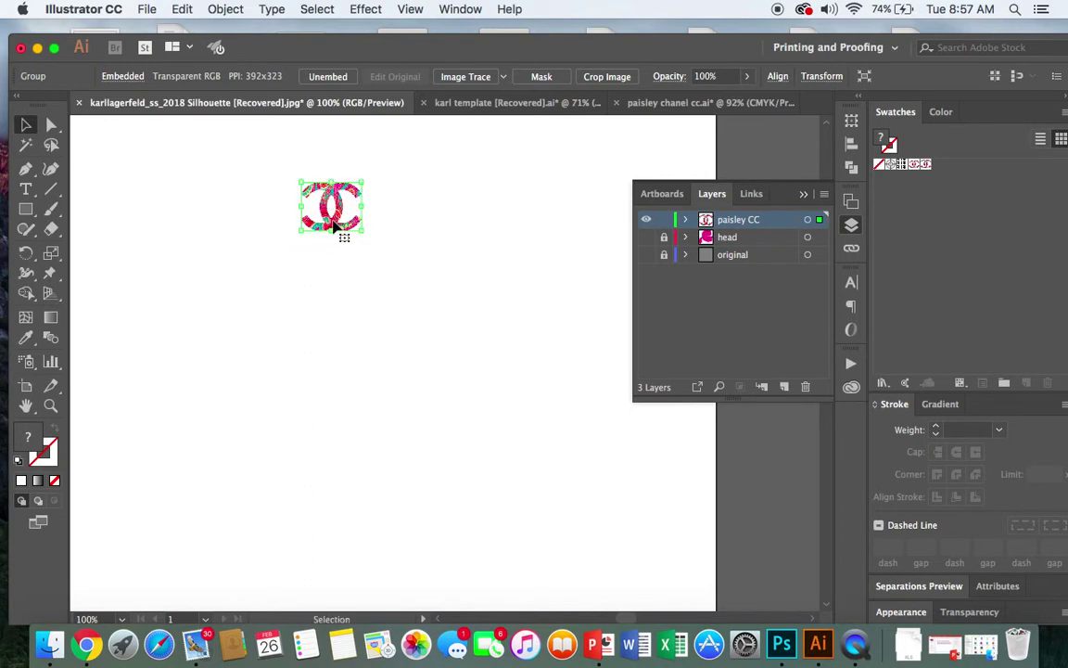
Step: Delete the selected CC logo from the artboard
key("Delete")
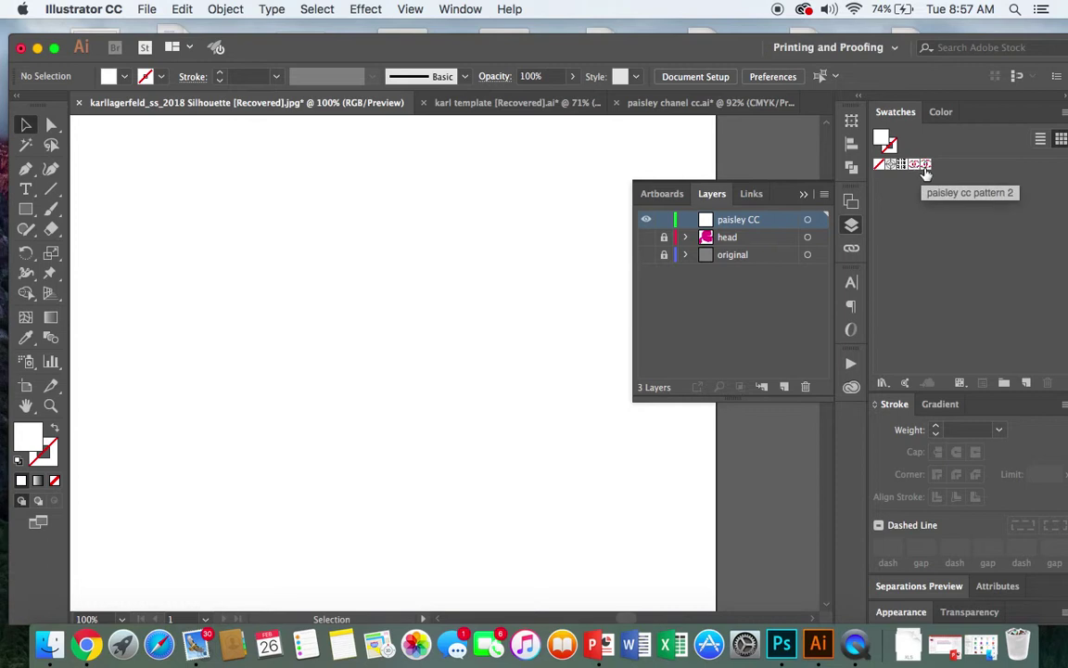
Step: Fill with paisley cc pattern 2 and draw a rectangle across the artboard
left_click(924, 166)
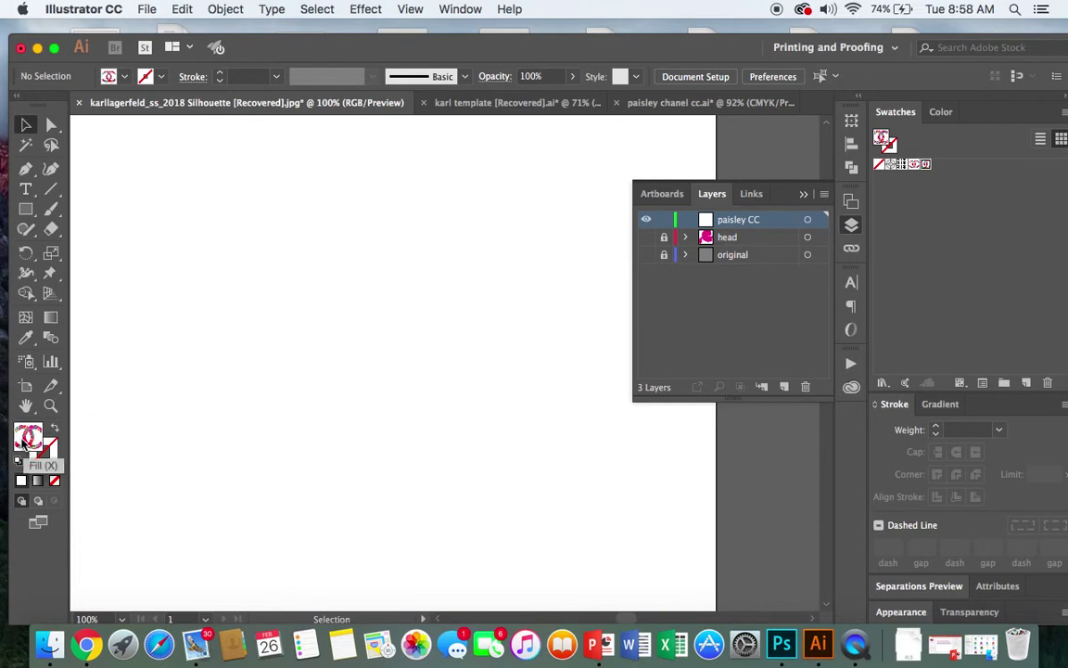
left_click(25, 216)
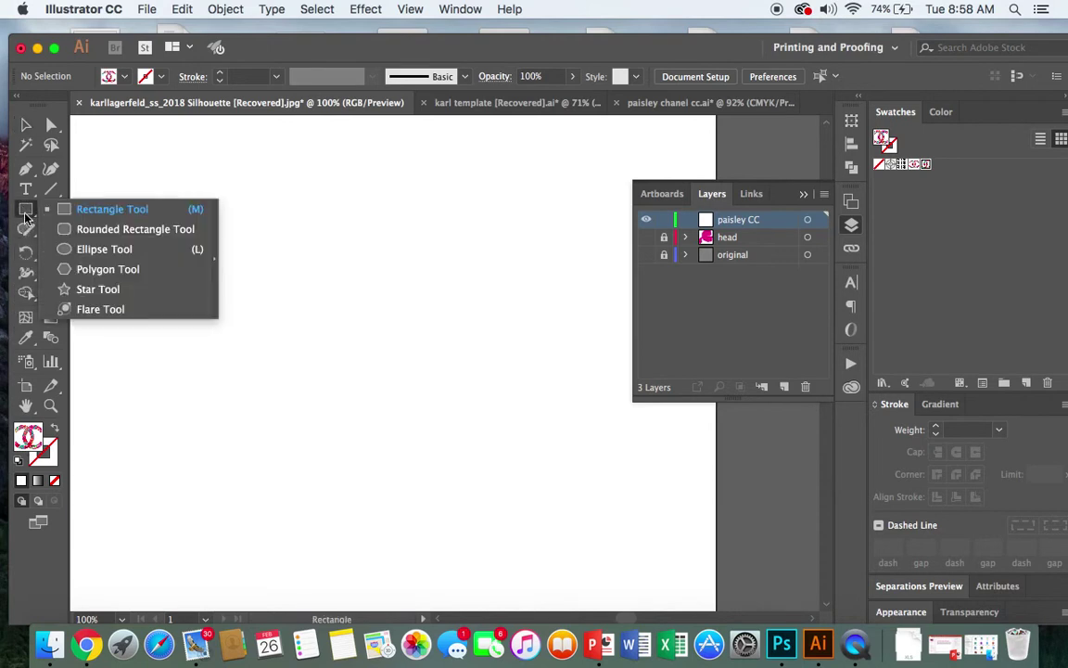
left_click(84, 209)
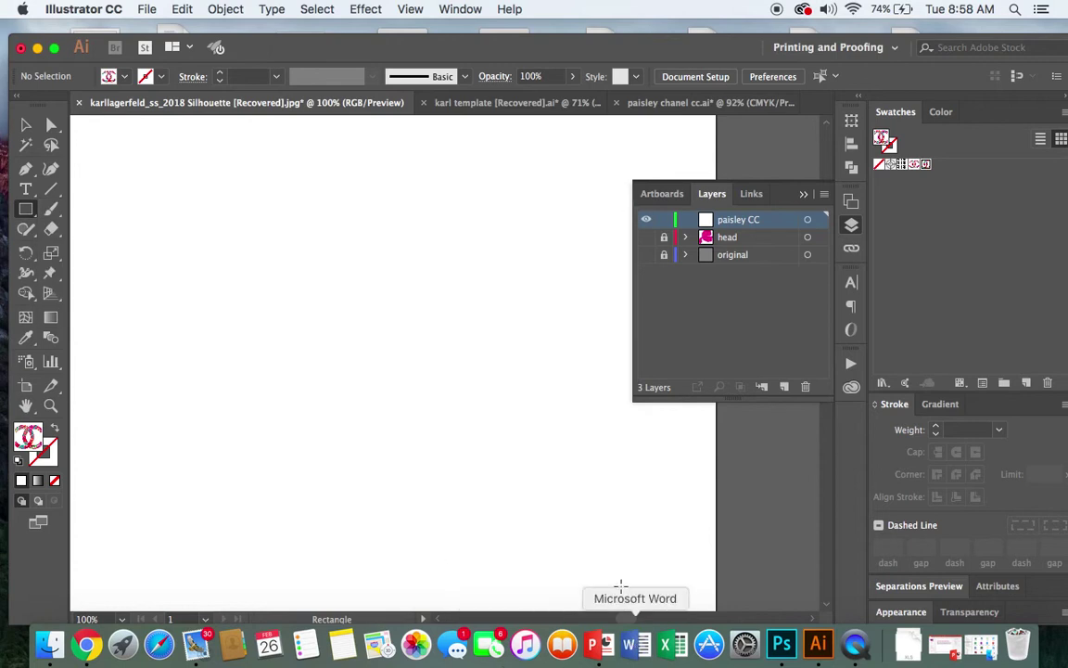
scroll(617, 619, "left", 5)
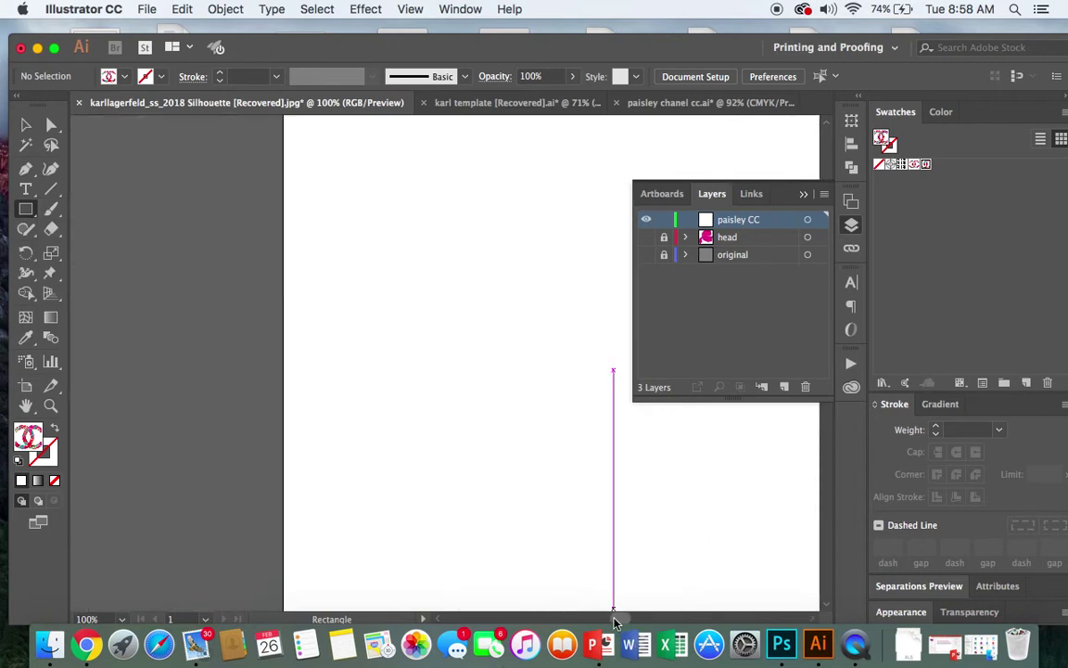
scroll(615, 622, "right", 1)
scroll(617, 623, "right", 3)
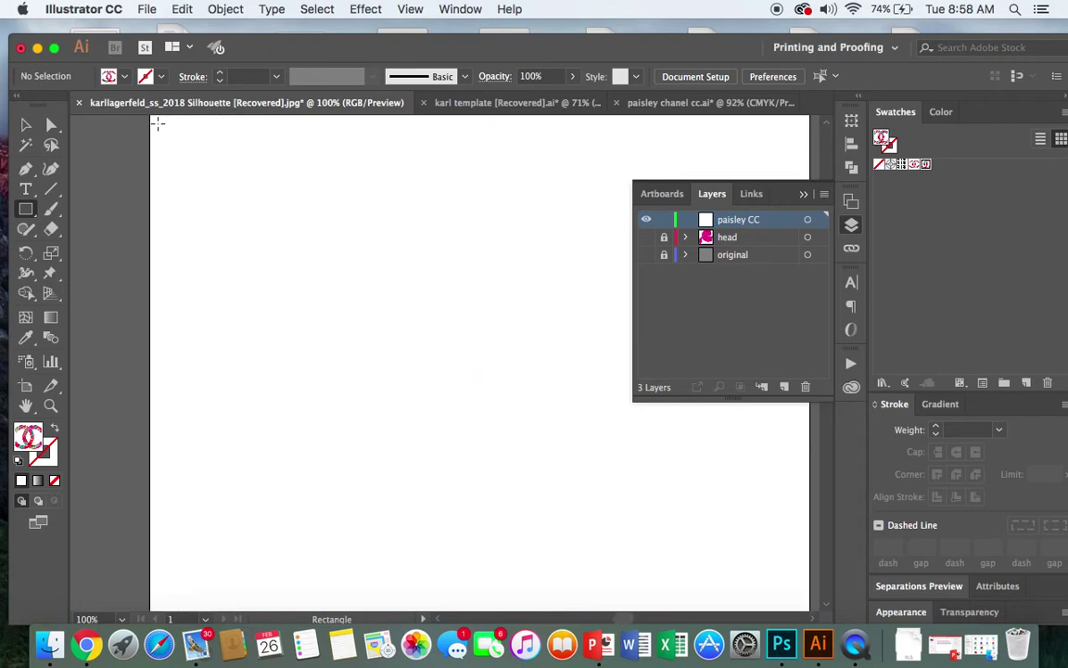
left_click_drag(155, 119, 800, 605)
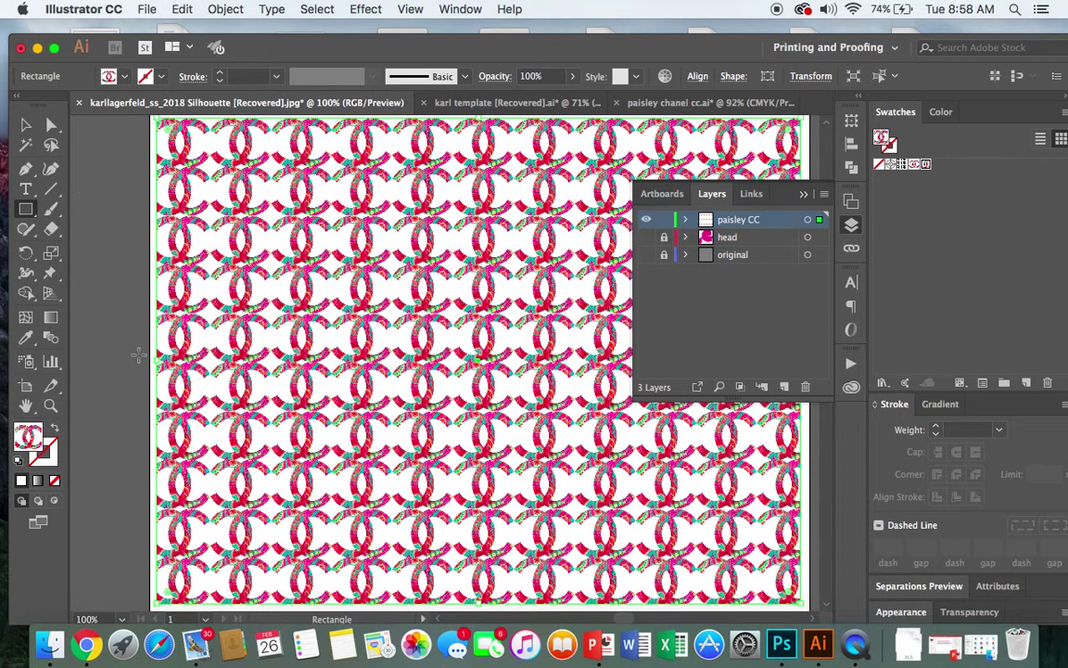
Step: Stretch the pattern rectangle's left, right, bottom and top edges to the artboard edges
left_click_drag(155, 363, 149, 362)
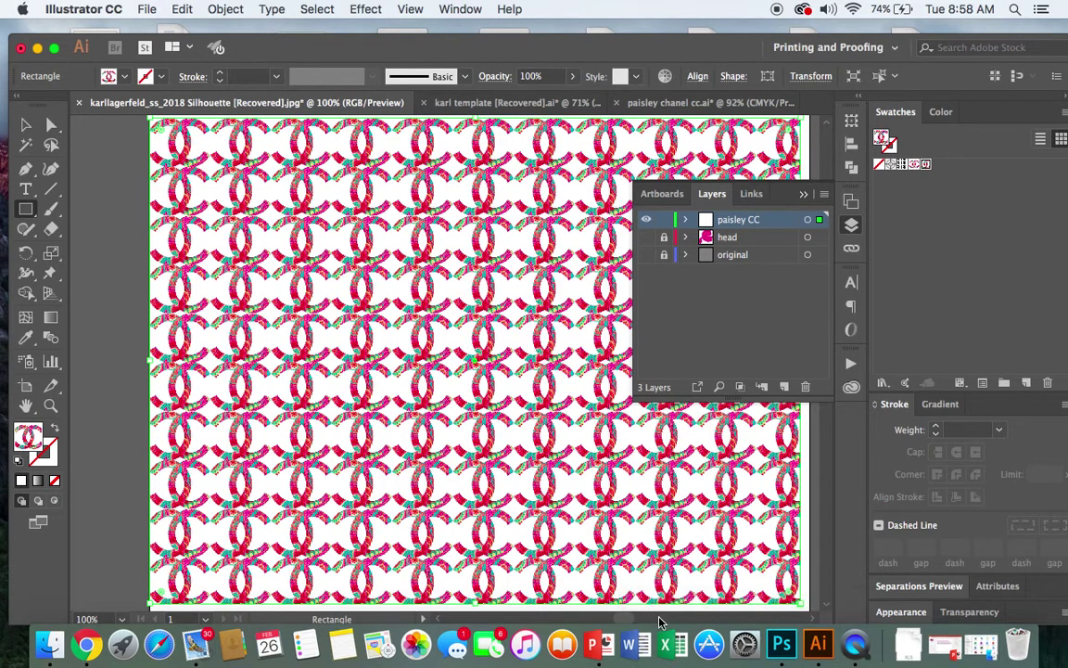
scroll(634, 623, "right", 2)
scroll(635, 623, "right", 2)
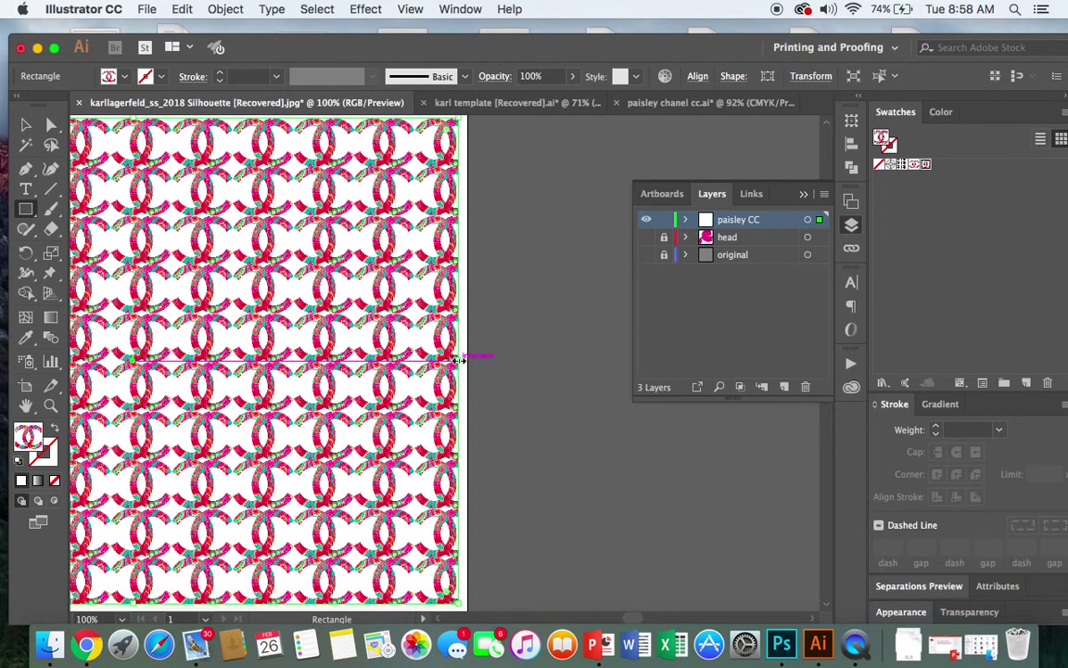
left_click_drag(460, 360, 468, 364)
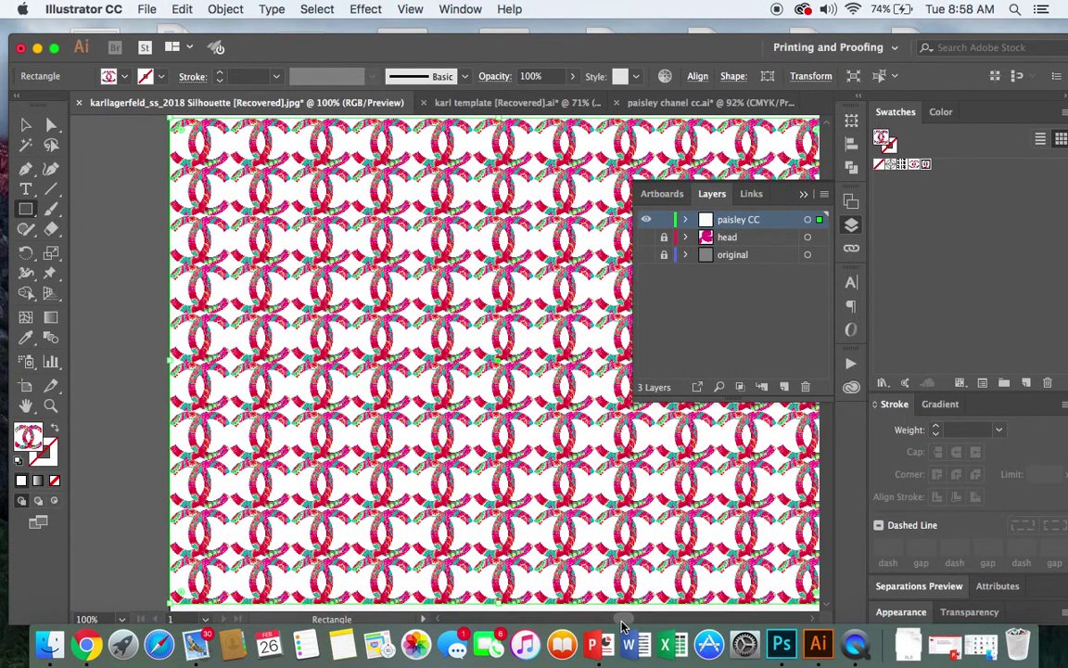
left_click_drag(501, 605, 501, 547)
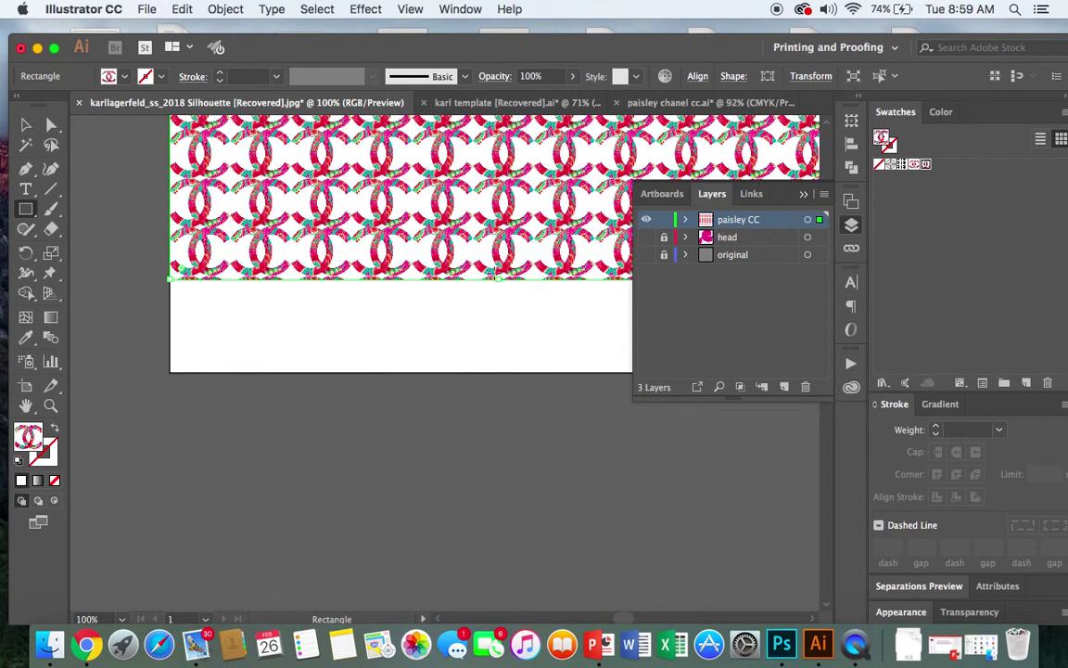
left_click_drag(498, 278, 501, 373)
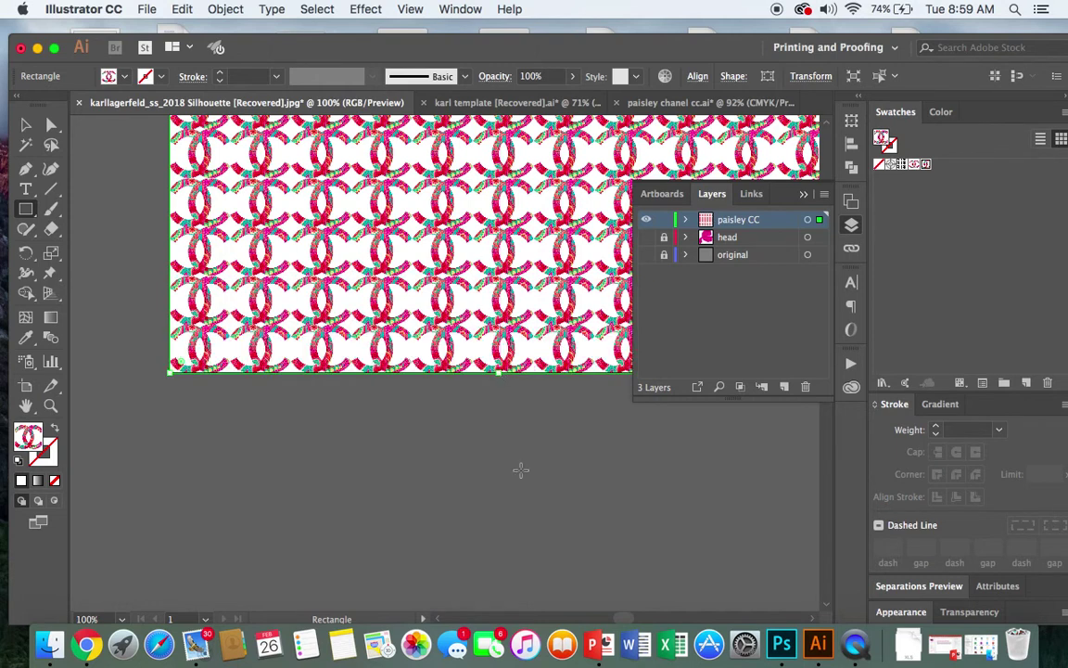
scroll(521, 470, "up", 3)
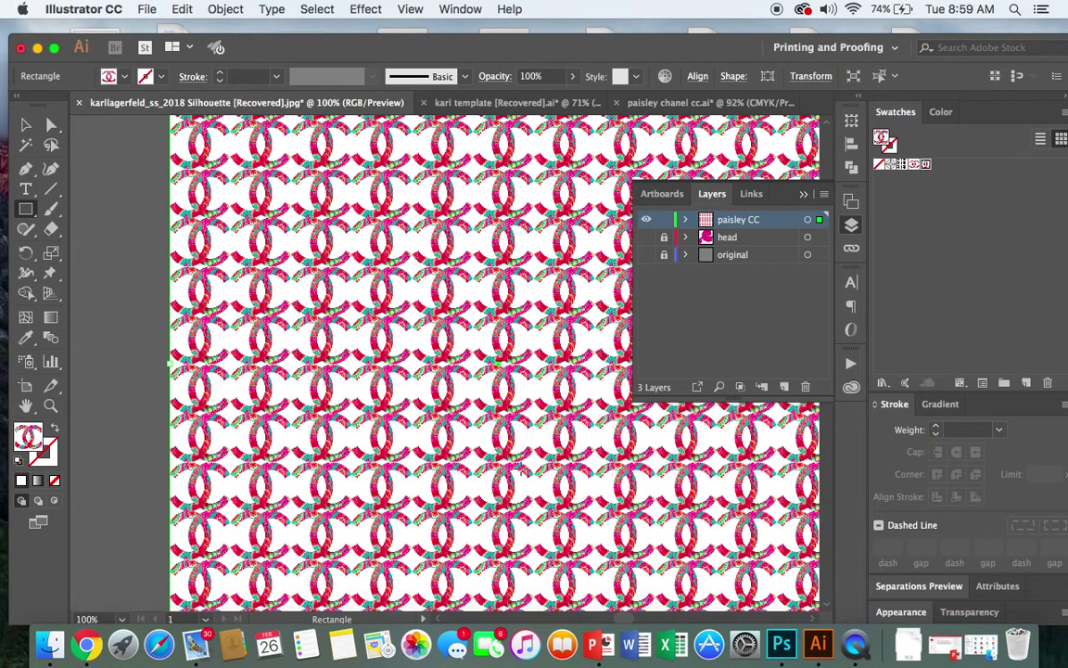
scroll(522, 471, "up", 4)
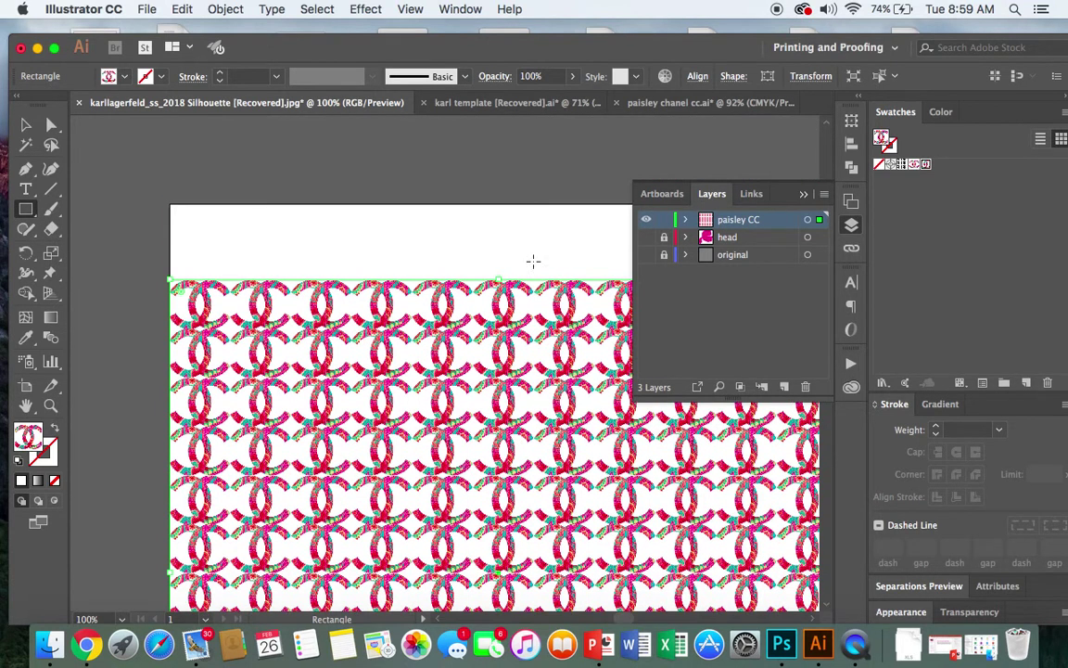
left_click_drag(501, 279, 501, 205)
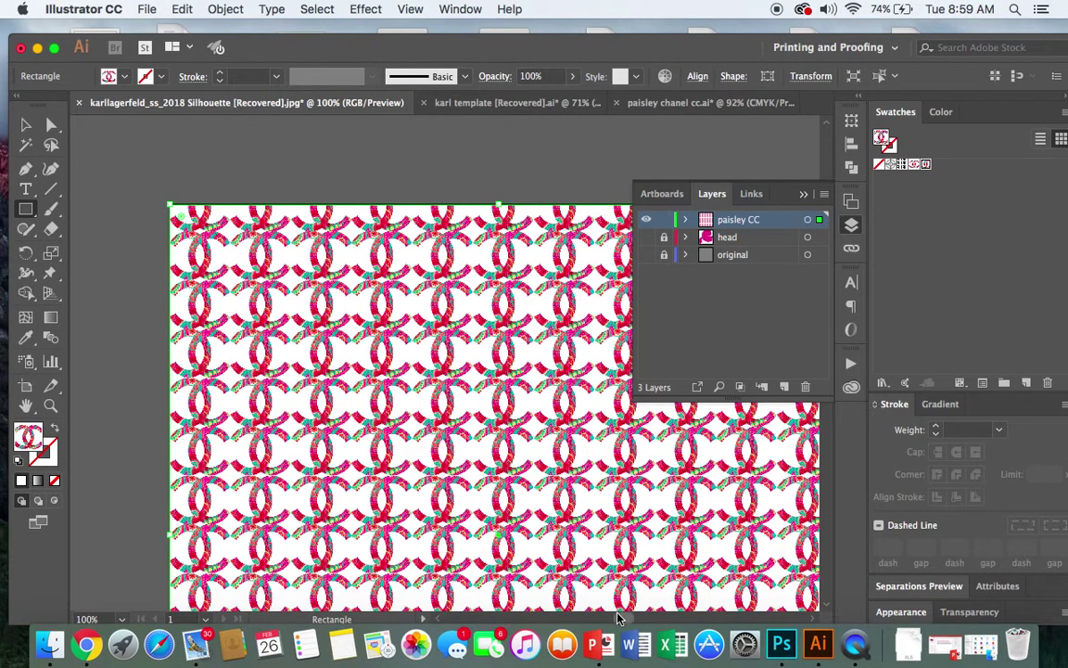
Step: Zoom to 50% and deselect the pattern rectangle to view the whole artboard
left_click(123, 619)
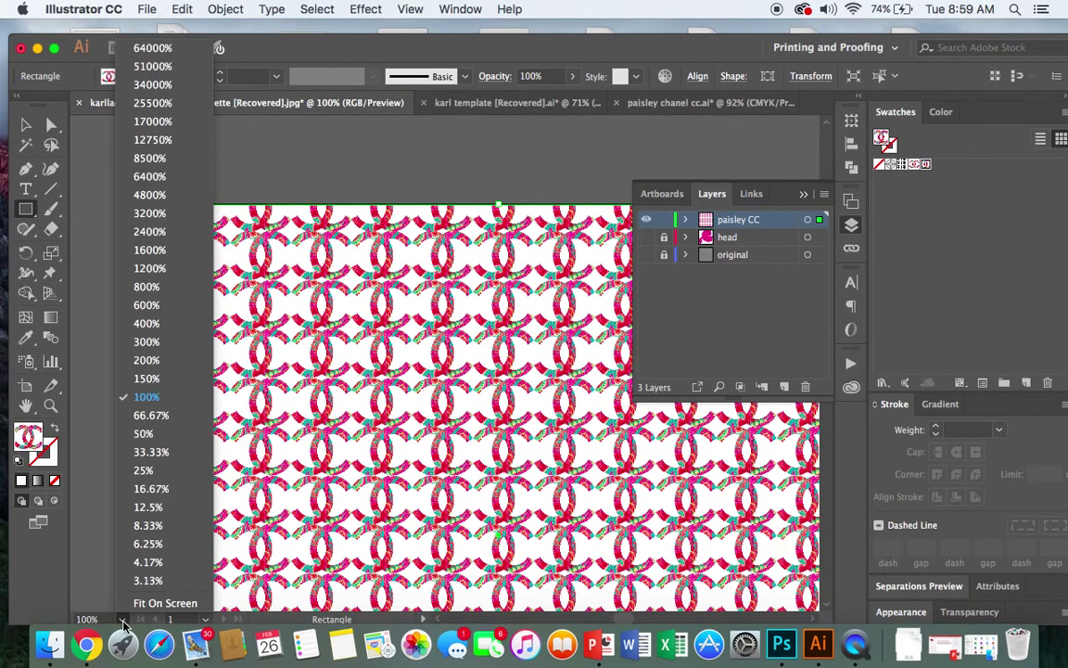
left_click(151, 439)
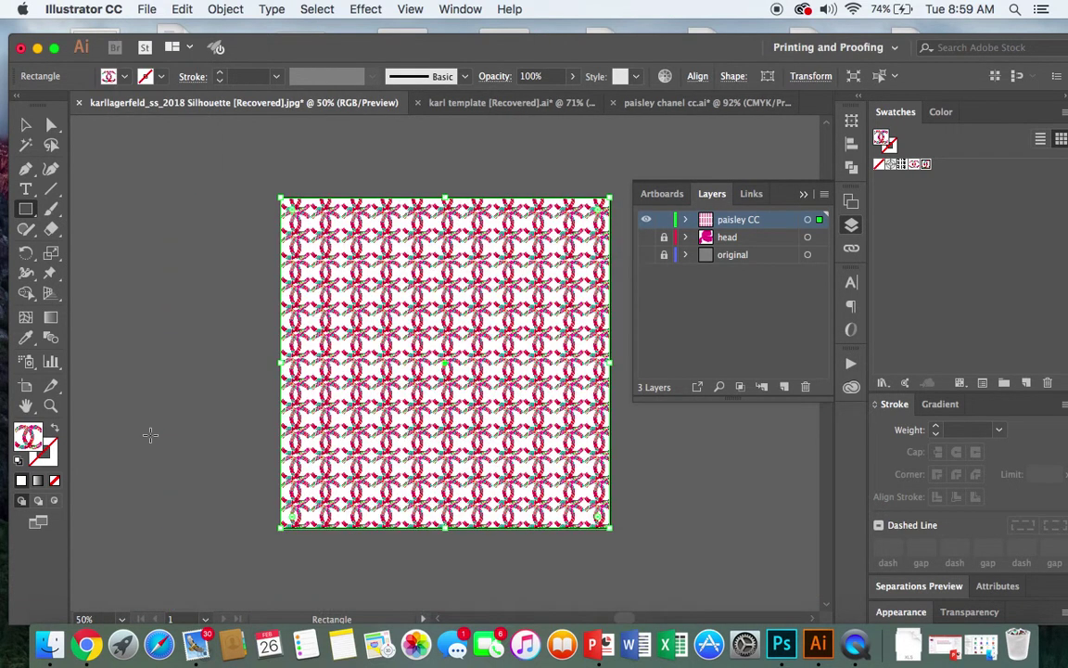
left_click(27, 124)
left_click(656, 494)
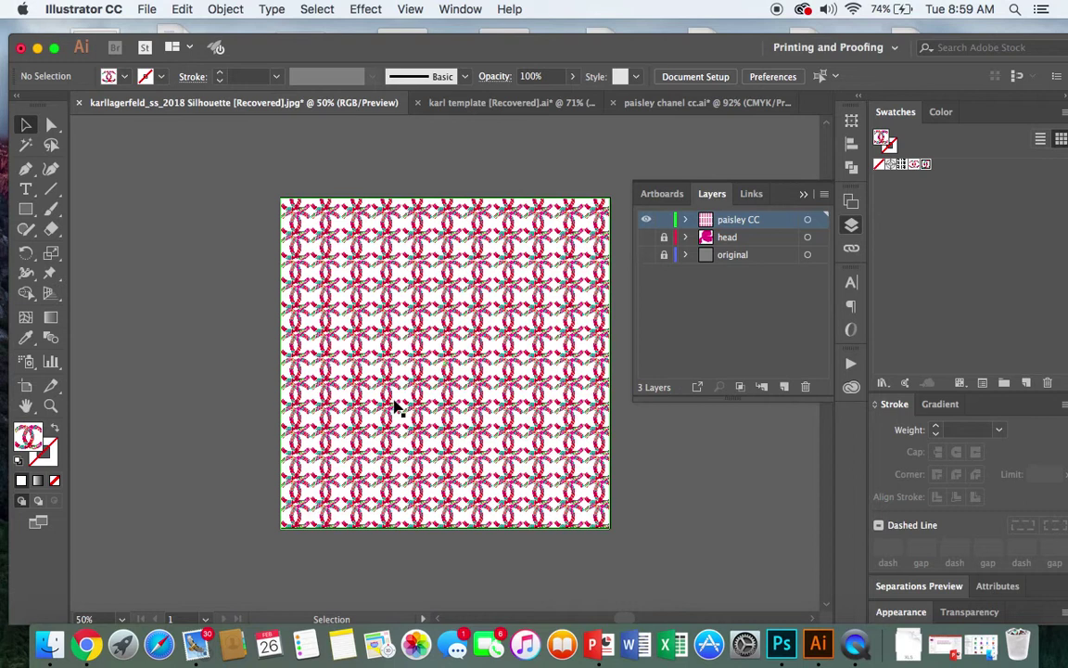
Step: Toggle the 'head' layer's visibility, leaving the pink silhouette shown
left_click(646, 238)
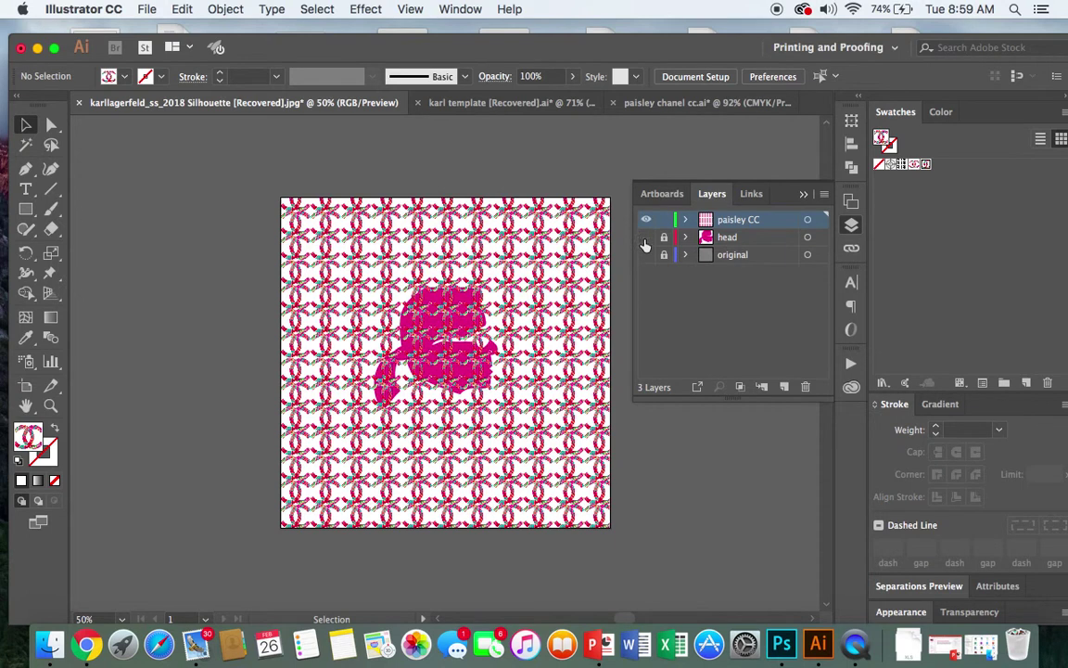
left_click(647, 238)
left_click(647, 239)
Step: Toggle the 'original' layer's visibility, leaving the grey image hidden
left_click(647, 255)
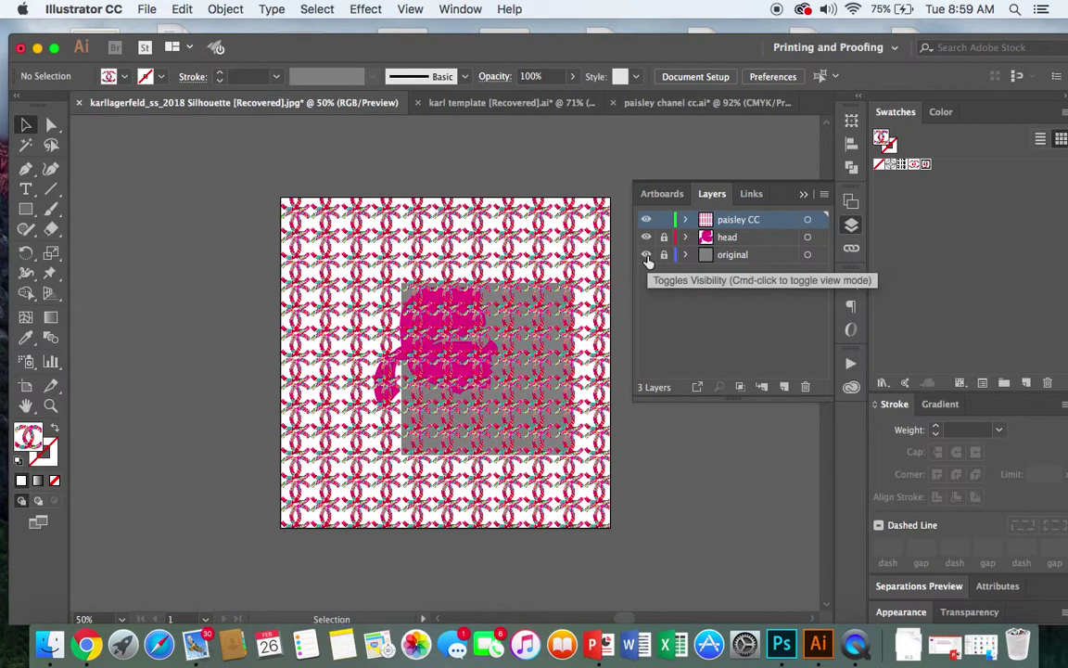
left_click(646, 255)
left_click(646, 255)
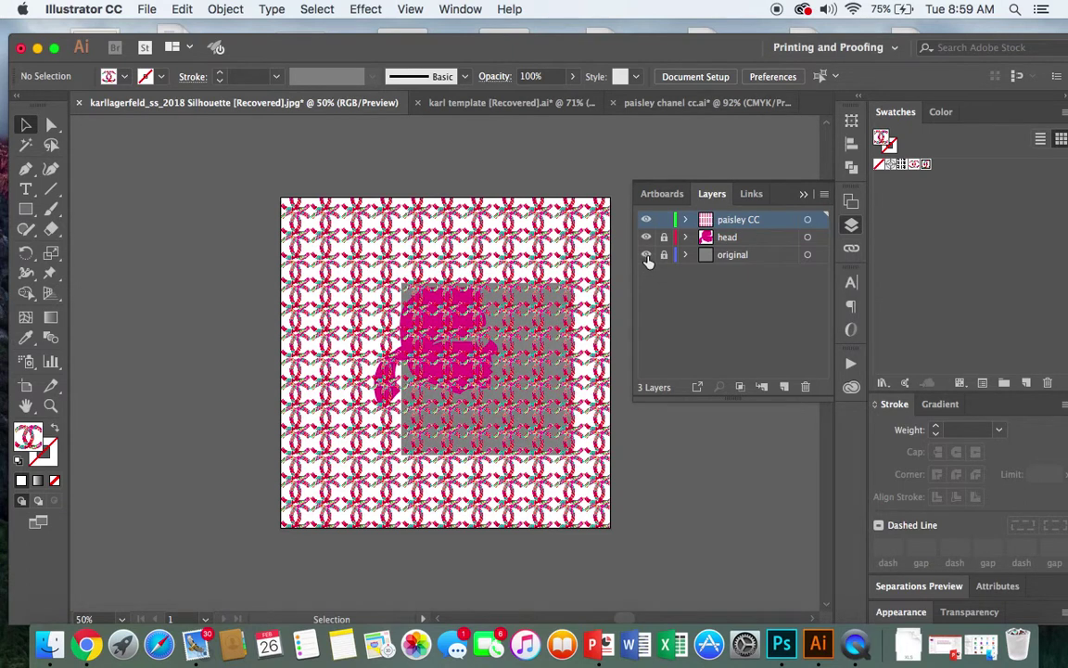
left_click(646, 256)
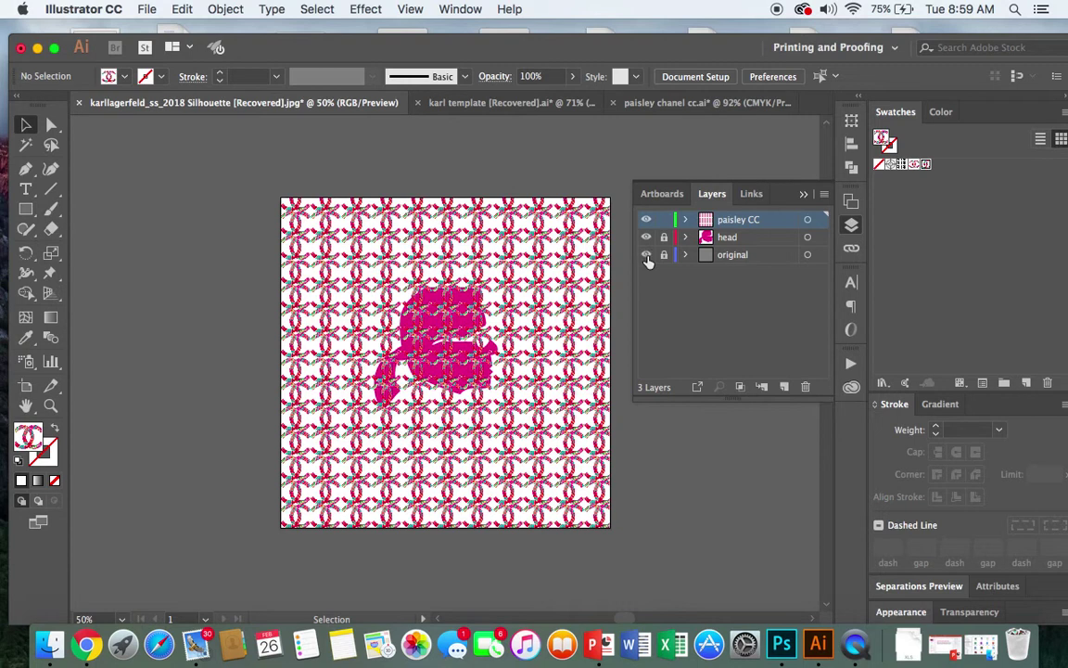
left_click(648, 257)
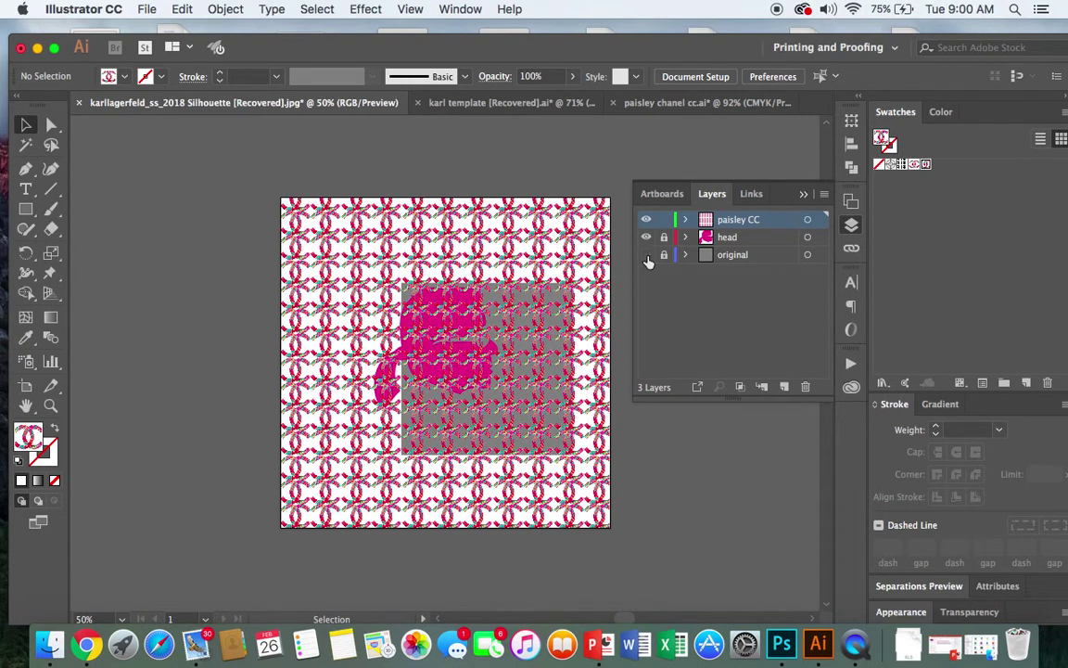
left_click(646, 256)
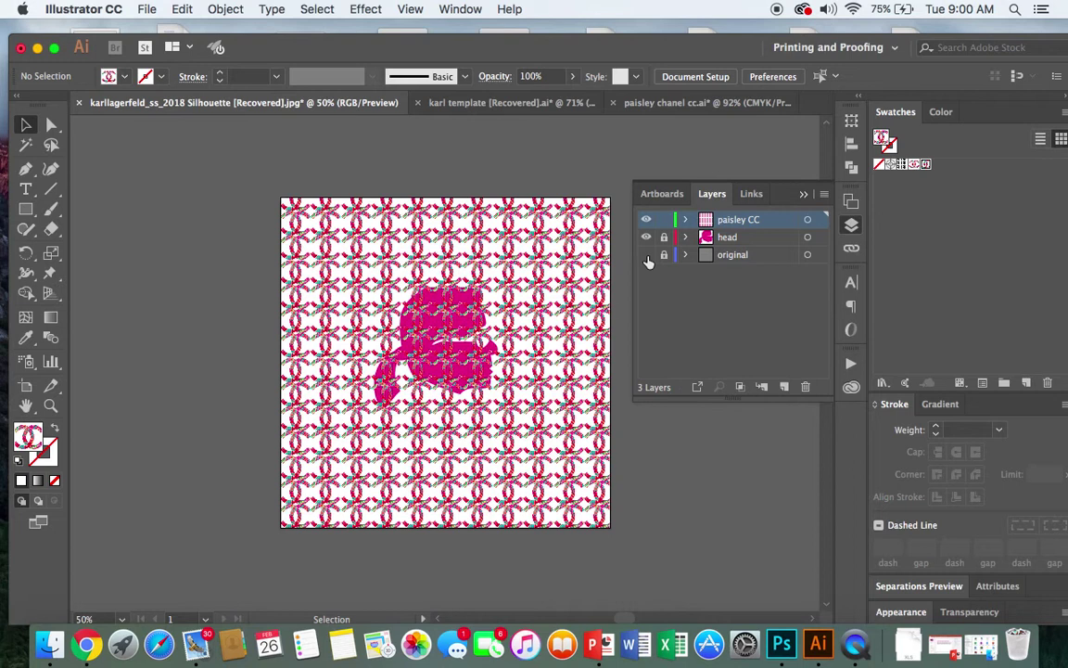
left_click(648, 256)
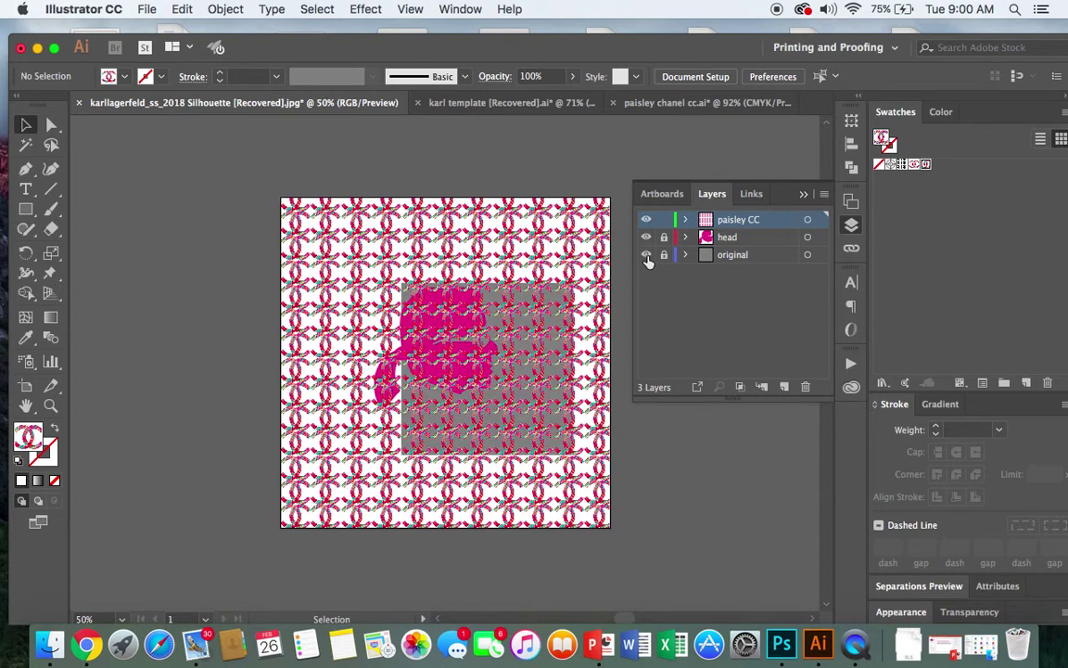
left_click(647, 256)
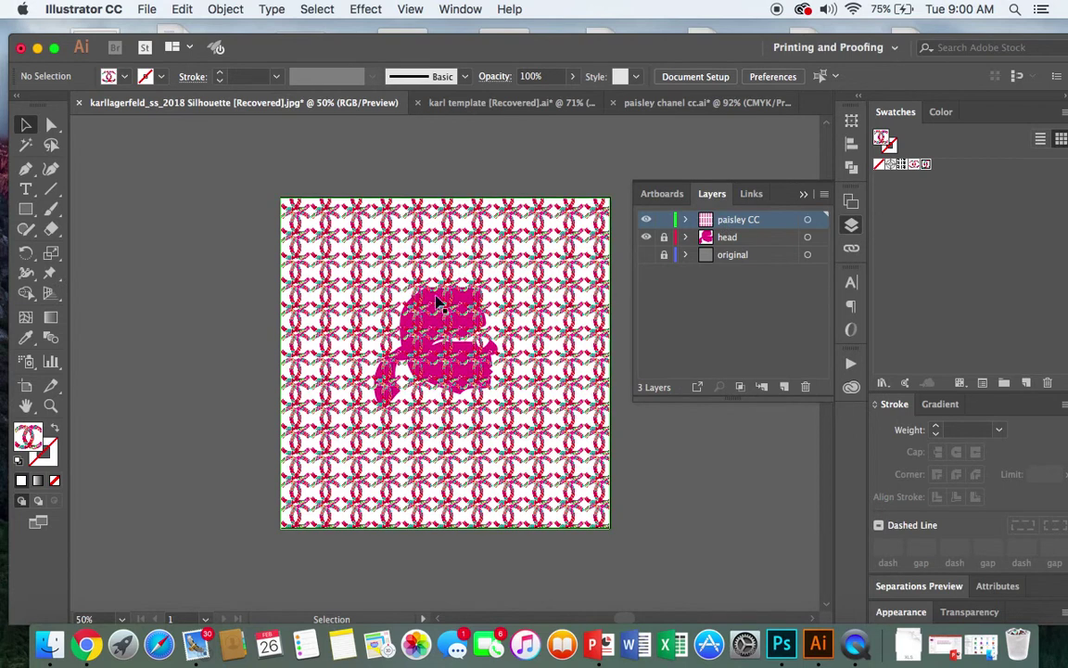
left_click(225, 10)
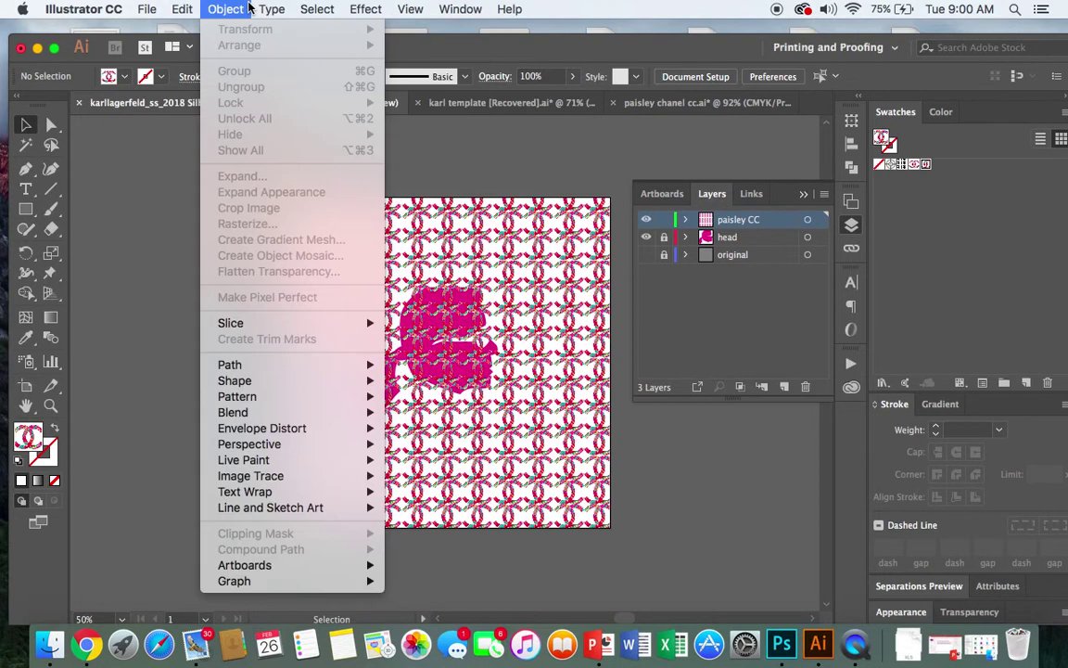
Step: Browse the Object and Edit menus, then select and unlock the 'head' layer
mouse_move(193, 12)
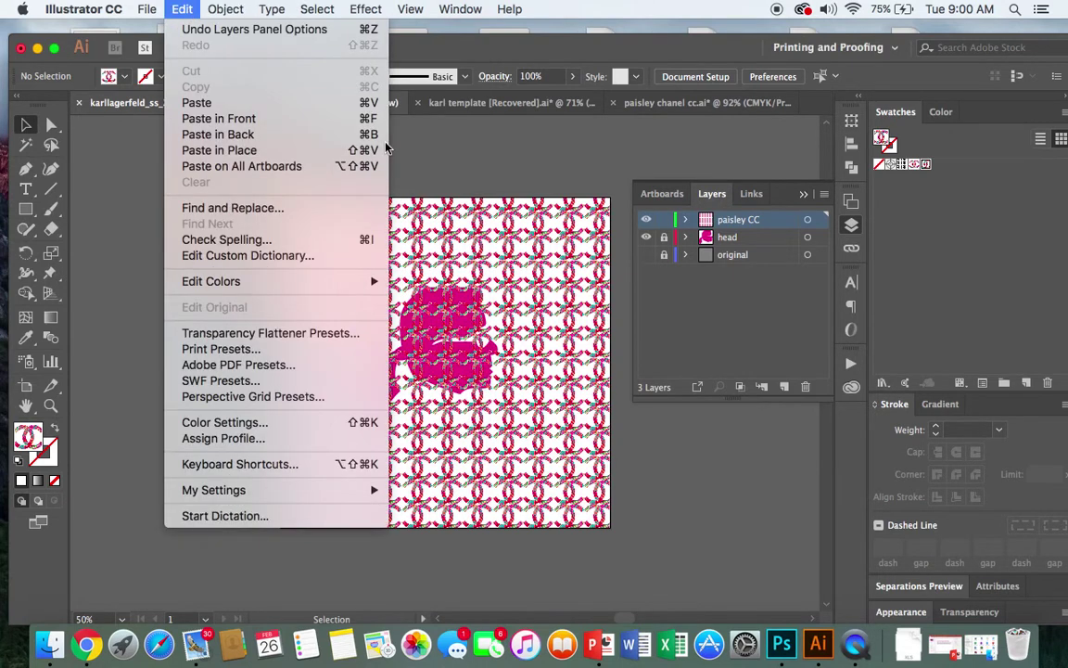
left_click(656, 268)
left_click(732, 240)
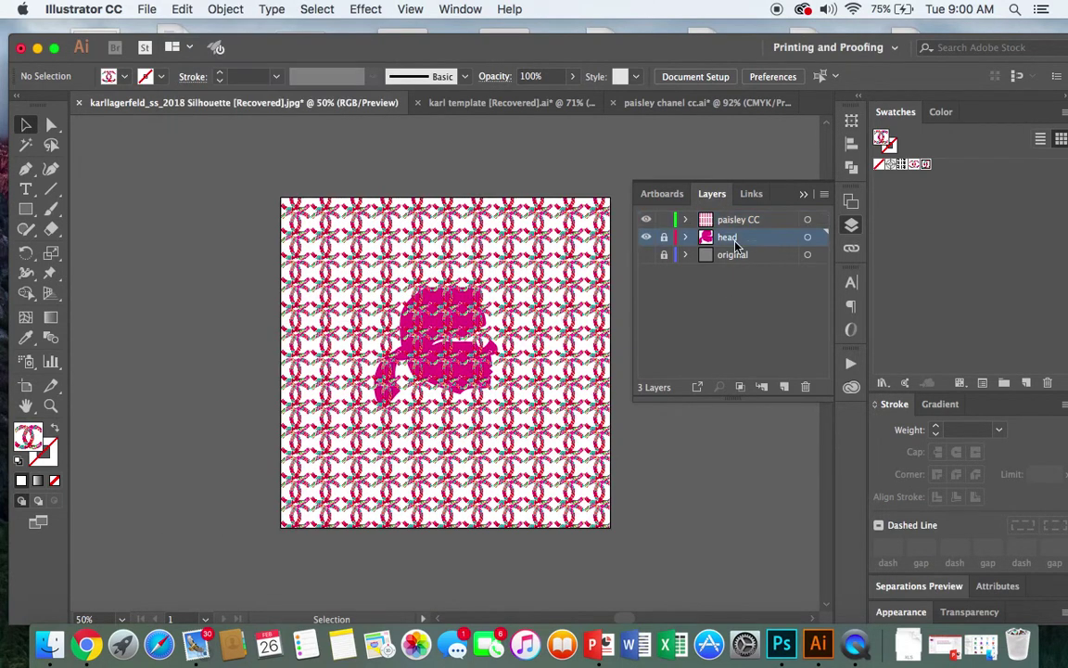
left_click(178, 11)
mouse_move(230, 13)
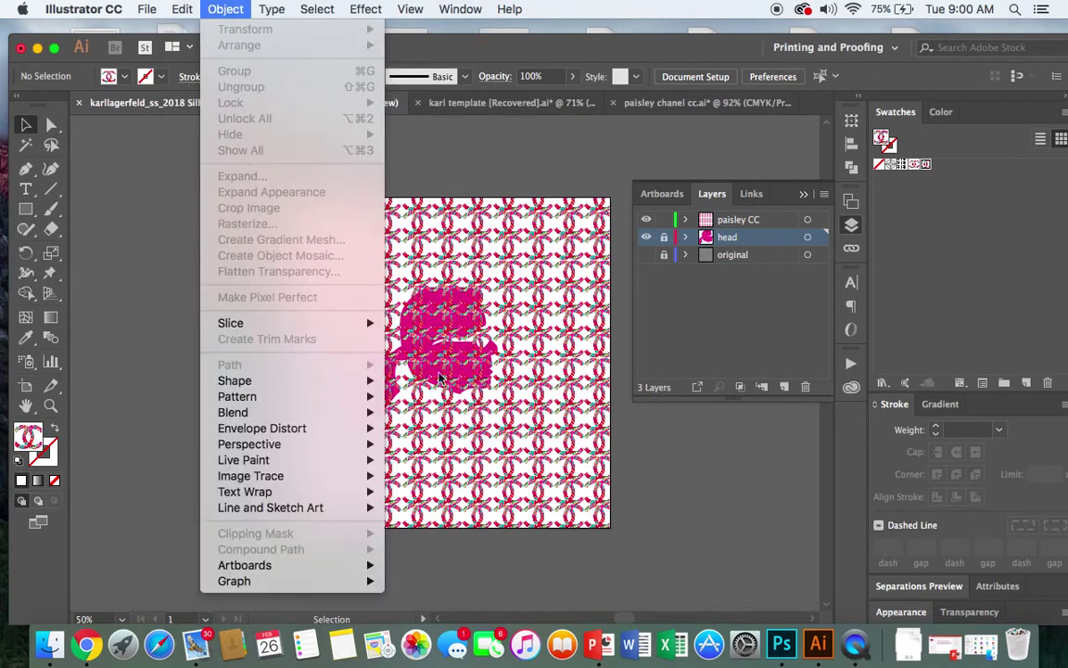
left_click(668, 238)
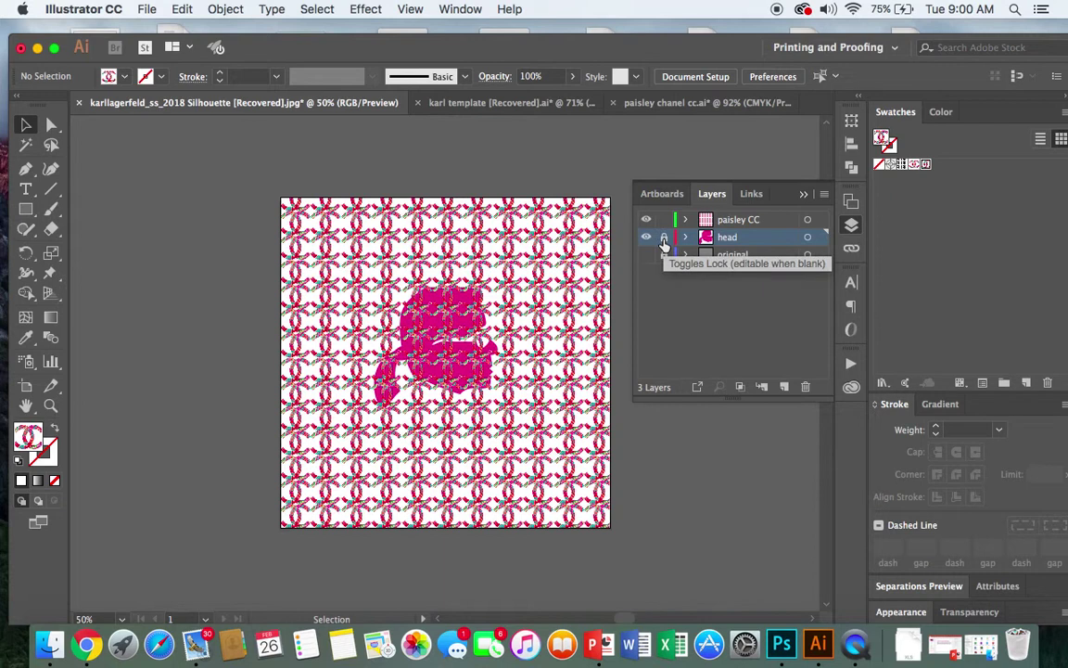
left_click(226, 10)
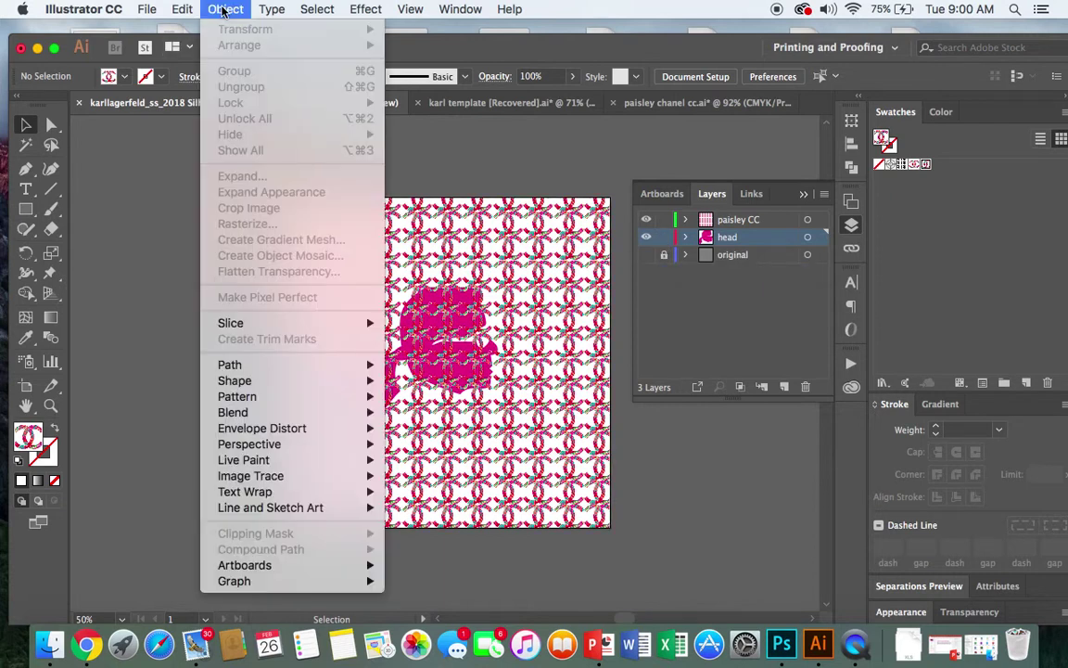
left_click(442, 287)
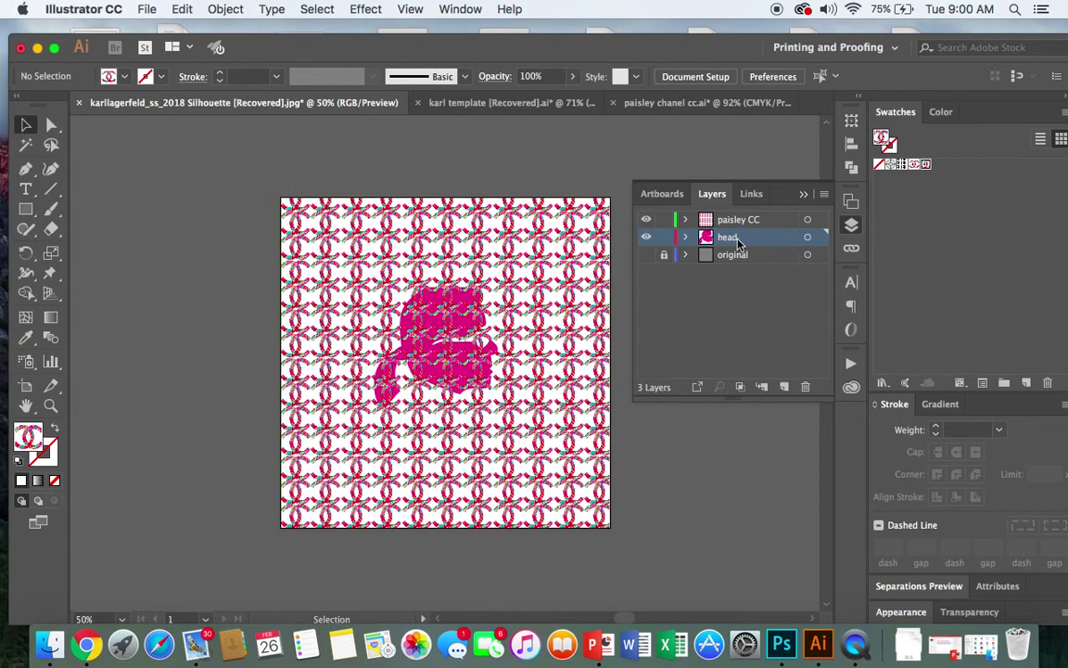
Step: Move the 'head' layer above 'paisley CC', then enlarge and reposition the silhouette
left_click_drag(738, 242, 728, 217)
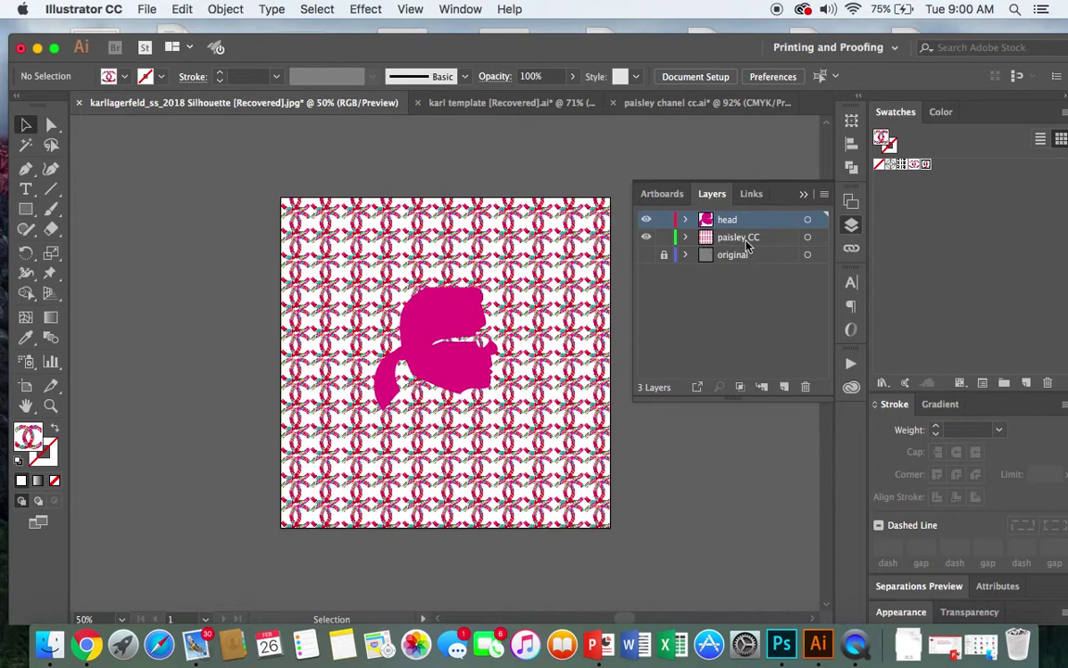
left_click(446, 328)
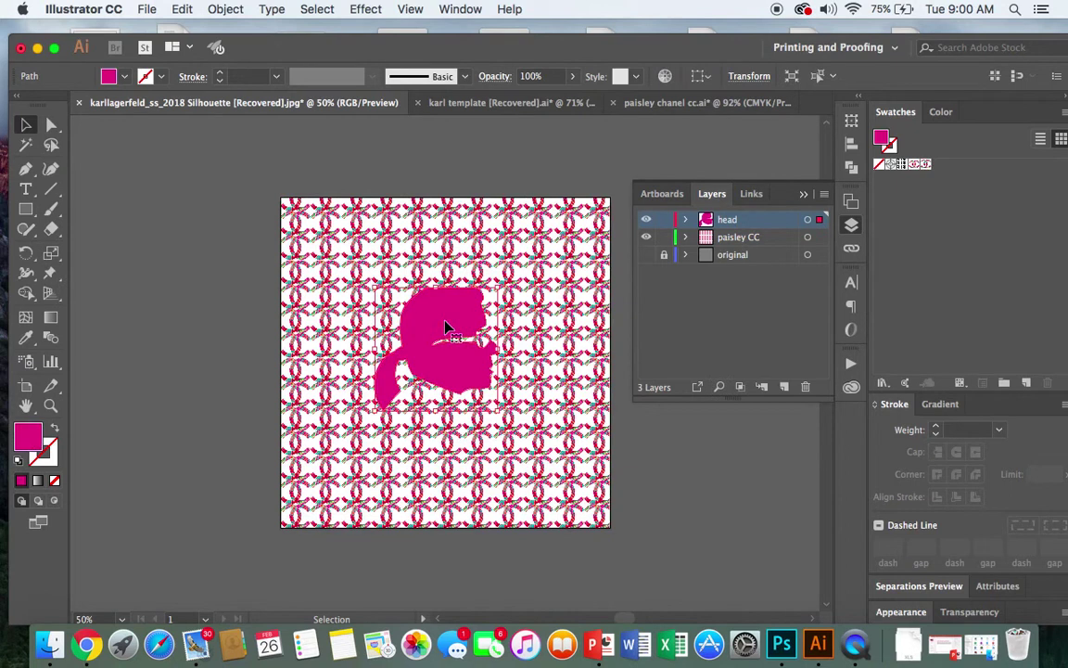
left_click_drag(446, 329, 436, 289)
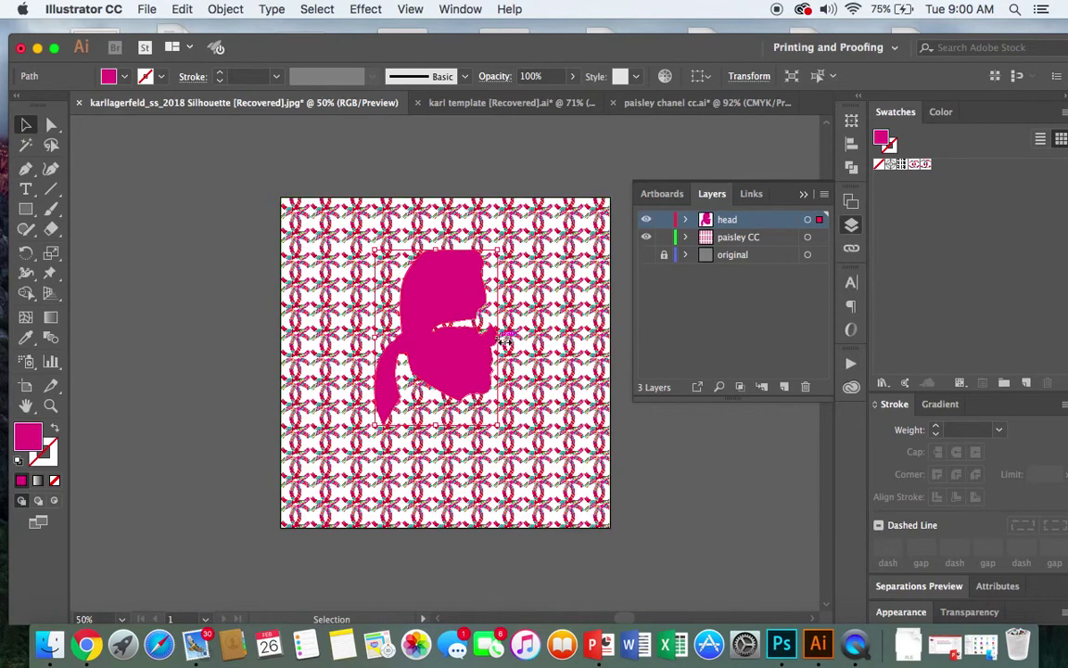
left_click_drag(499, 330, 543, 353)
left_click_drag(376, 338, 358, 336)
left_click_drag(458, 430, 458, 451)
left_click(487, 237)
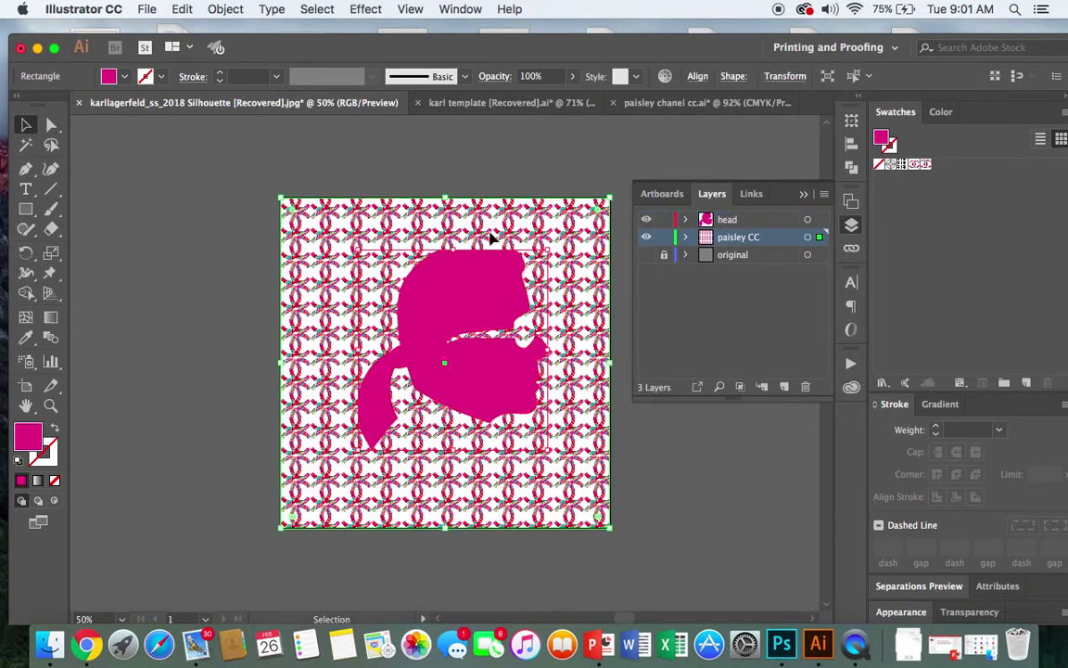
left_click(643, 465)
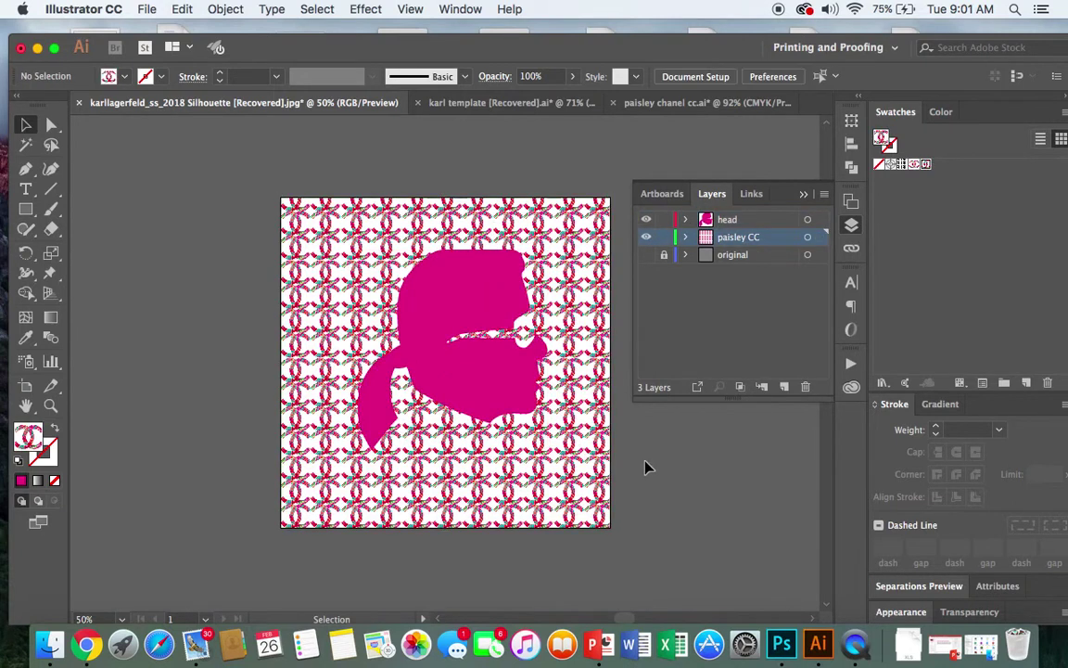
mouse_move(453, 383)
left_mouse_down()
mouse_move(435, 394)
mouse_move(446, 398)
left_mouse_up()
left_click(680, 453)
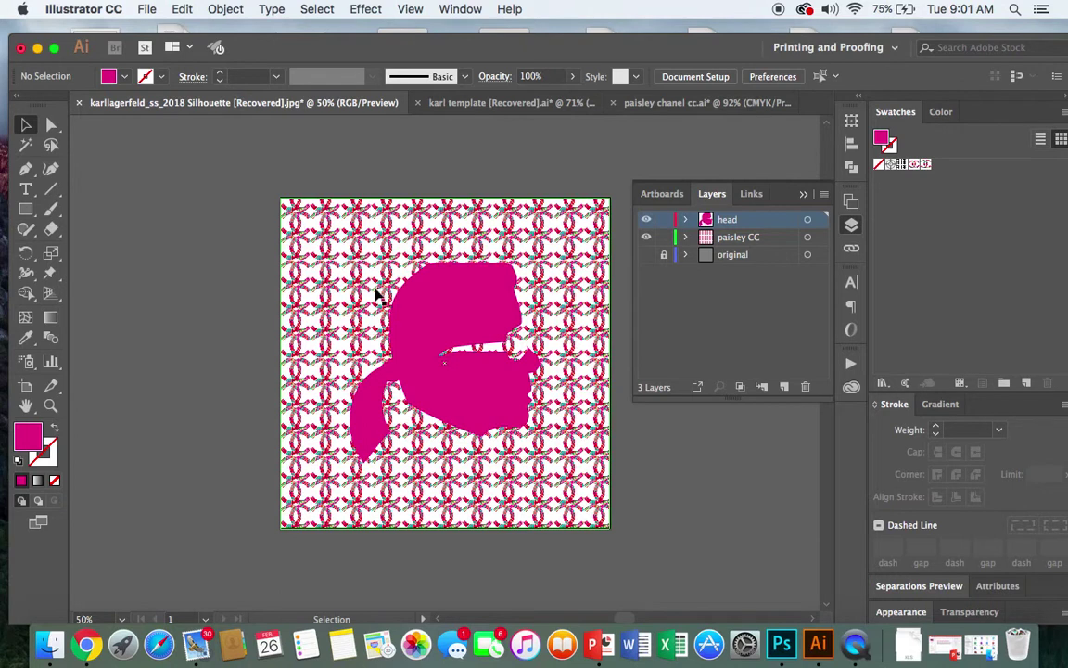
Step: Change the head silhouette's fill from pink to black (000000)
left_click(447, 331)
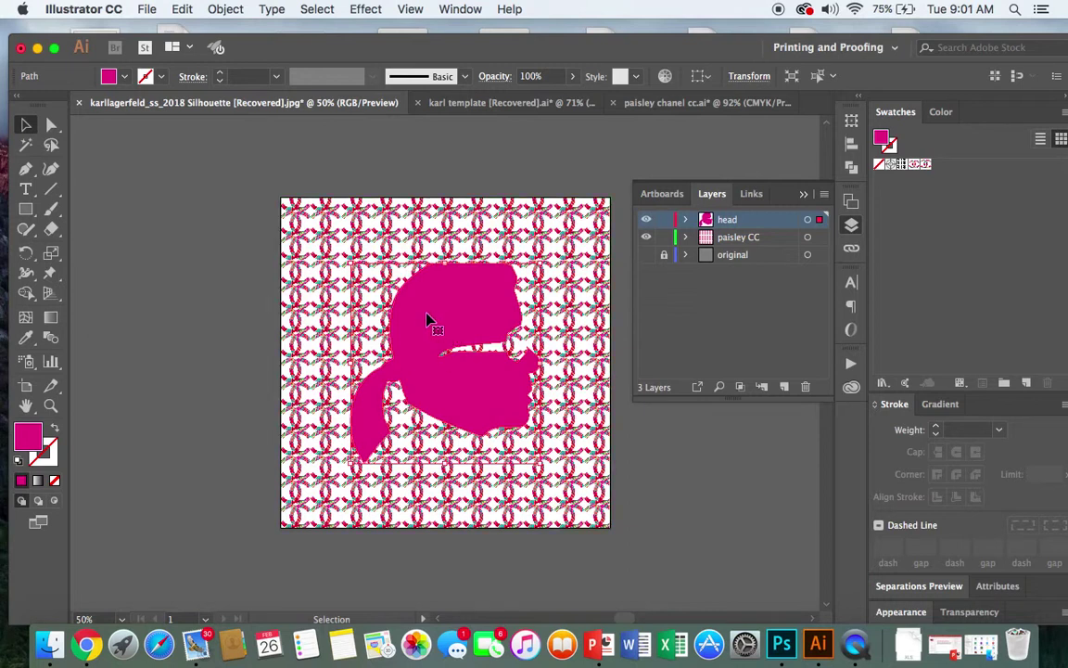
double_click(34, 446)
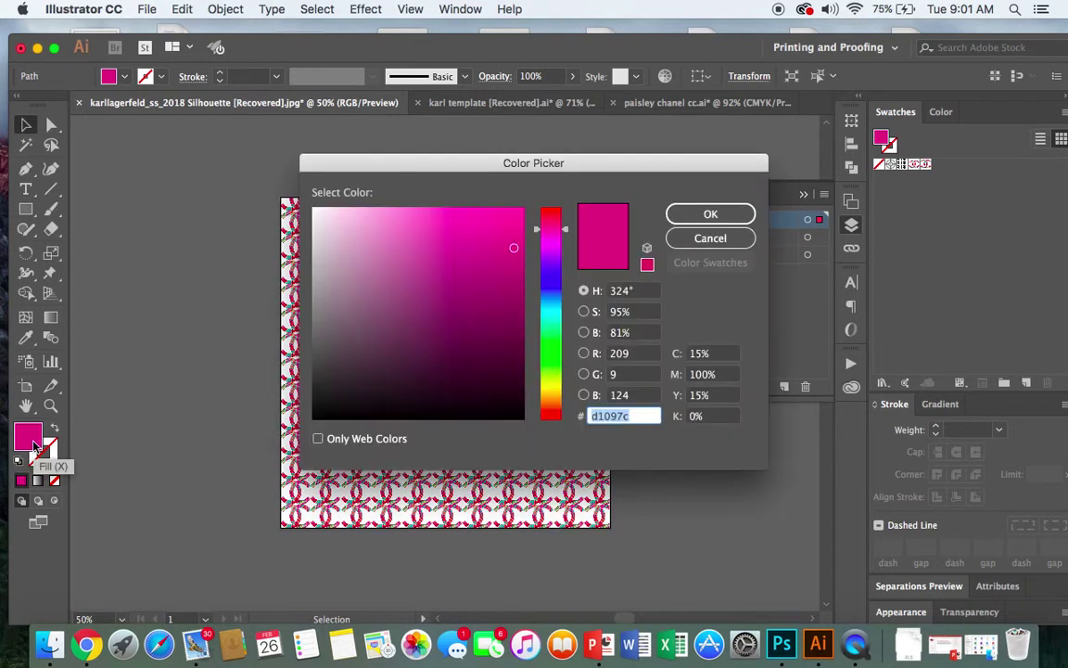
left_click(494, 419)
left_click_drag(524, 432, 530, 436)
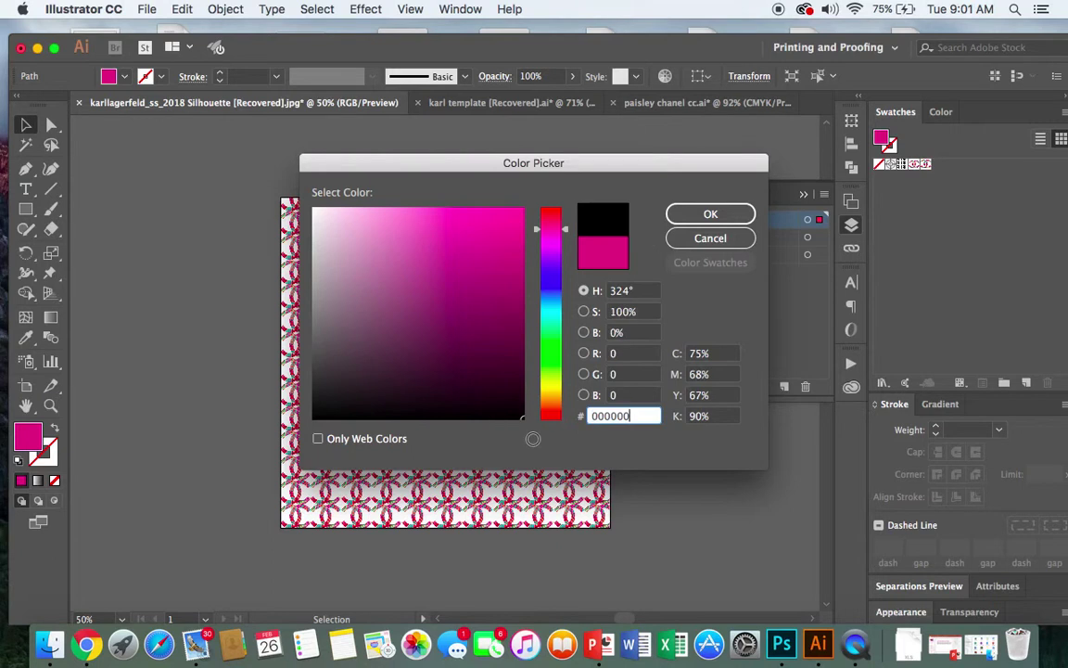
left_click(684, 222)
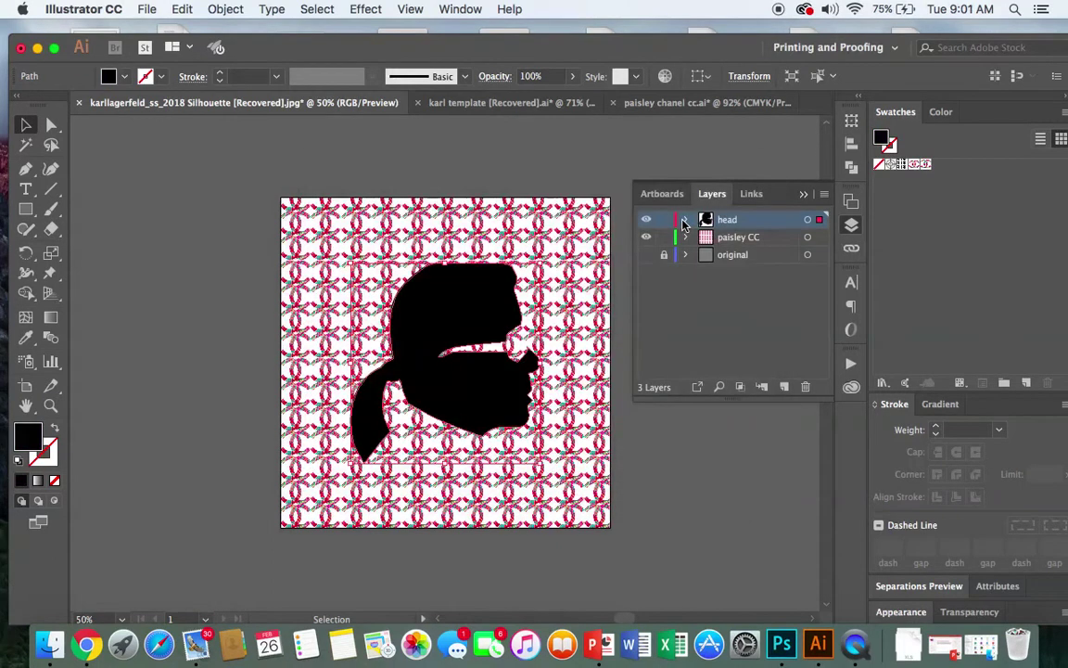
left_click(515, 150)
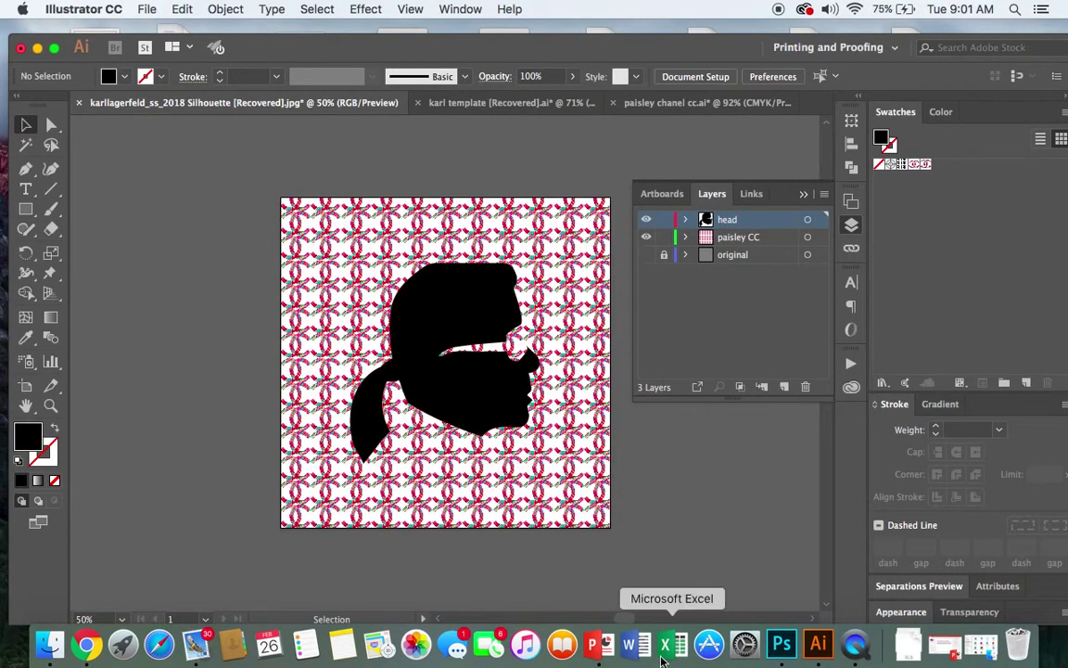